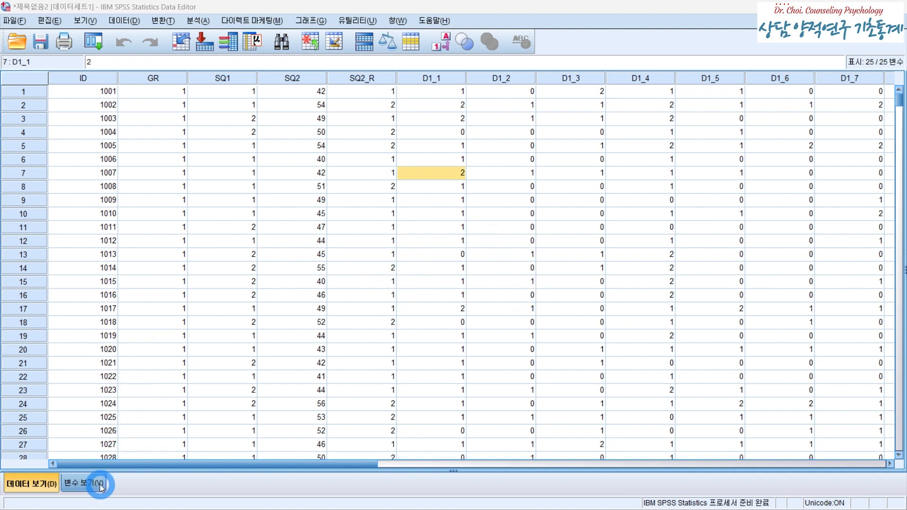
Step: Check the dataset's variable list, and switch to the 기초통계강의.hwp questionnaire in Hangul to review its 20 items and 0–3 response scale
click(87, 486)
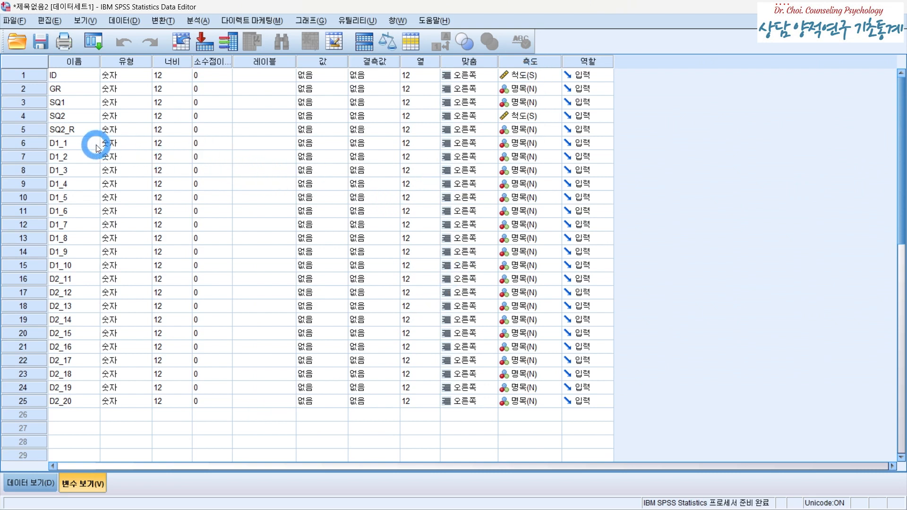
click(18, 484)
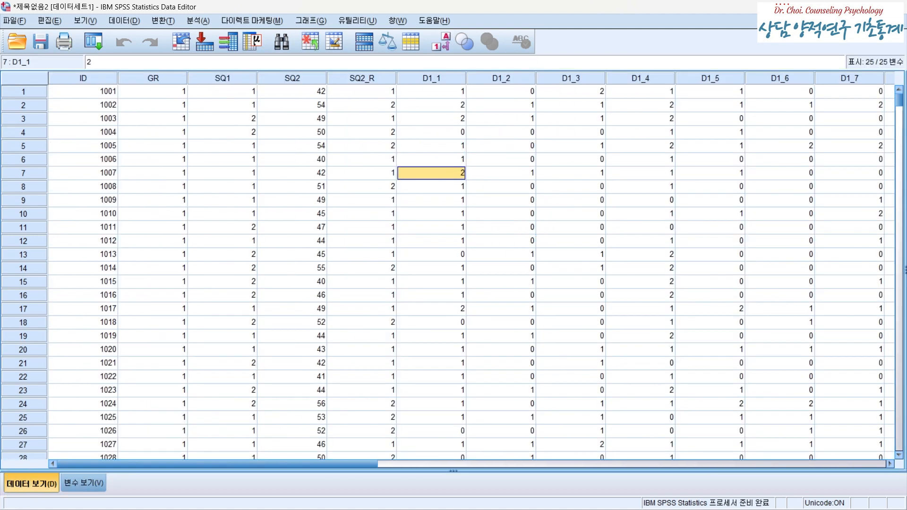
key(alt+Tab)
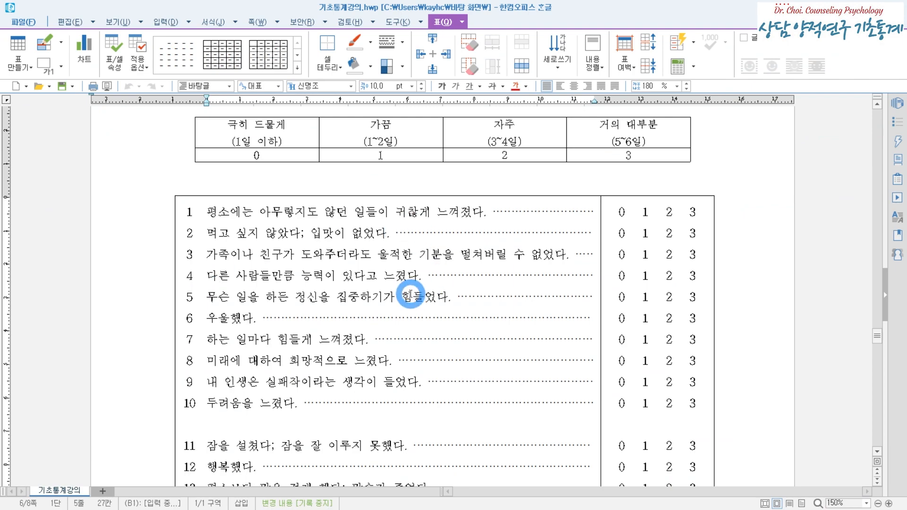
scroll(410, 293, up, 2)
scroll(411, 294, down, 12)
scroll(314, 298, up, 13)
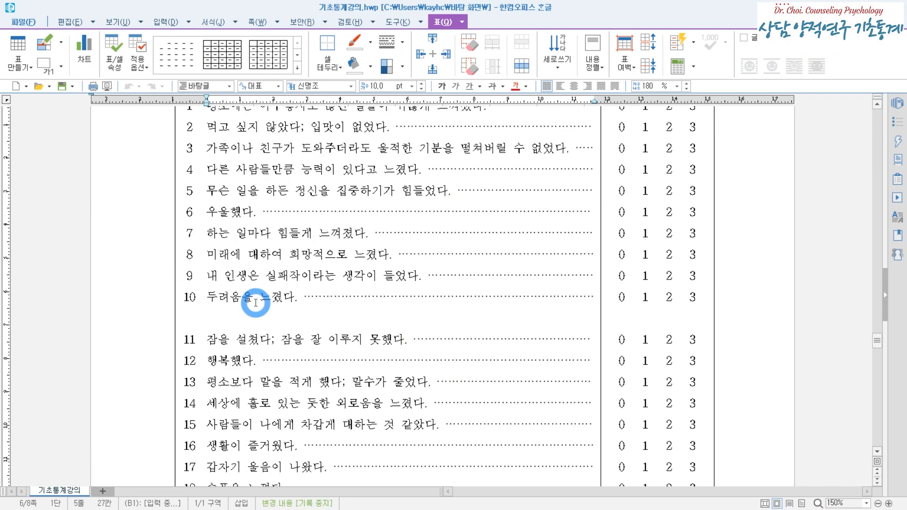
scroll(563, 310, down, 1)
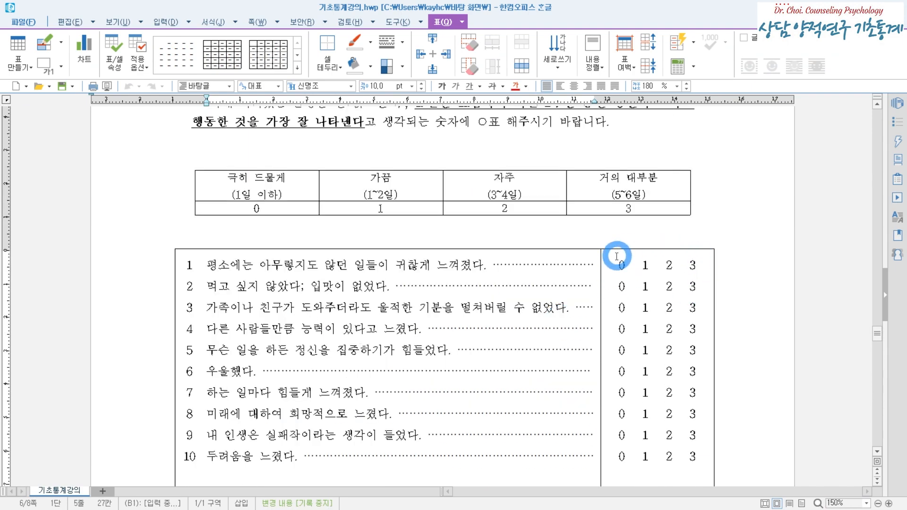
Step: Switch back to SPSS Statistics and set the measurement level of variables D1_1 through D2_20 to scale (척도)
key(alt+Tab)
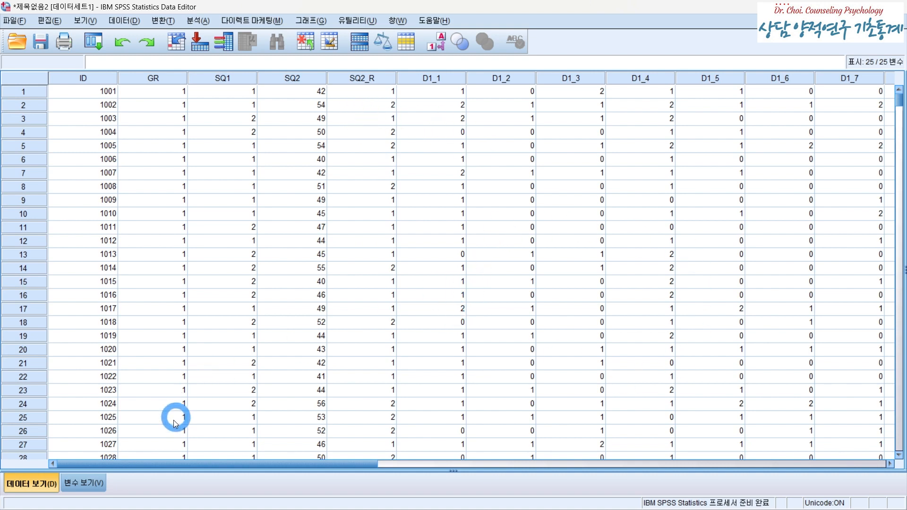
click(96, 486)
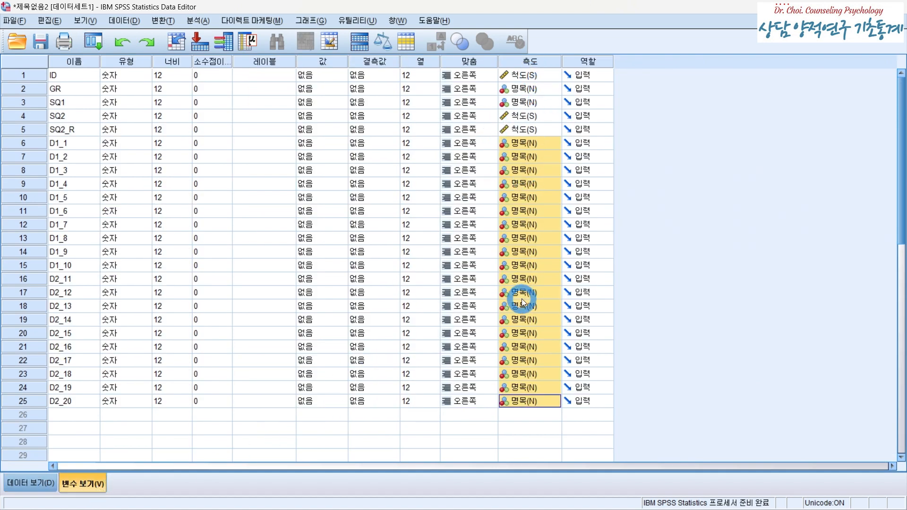
click(43, 479)
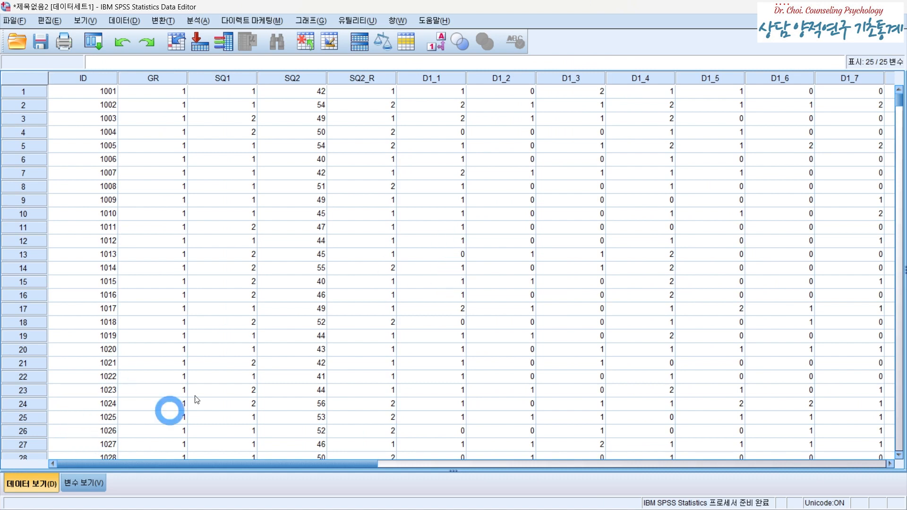
click(87, 481)
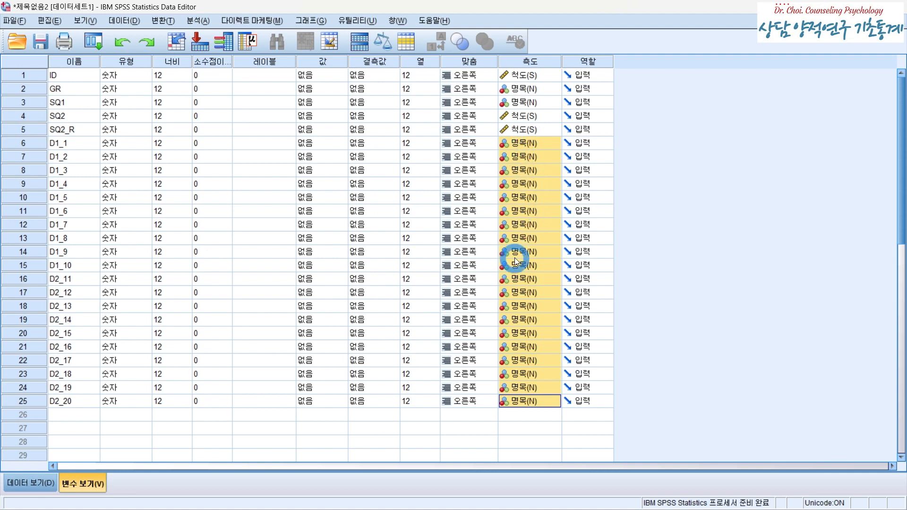
key(ctrl+v)
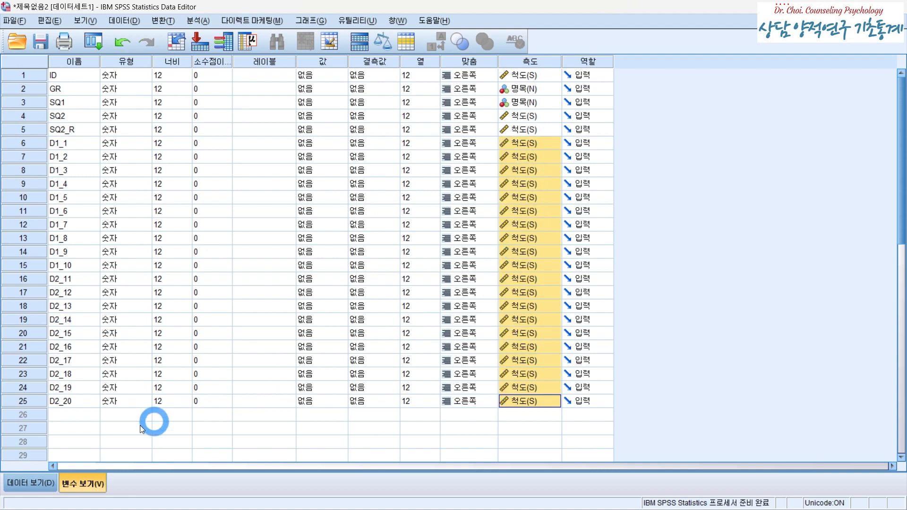
key(ctrl+t)
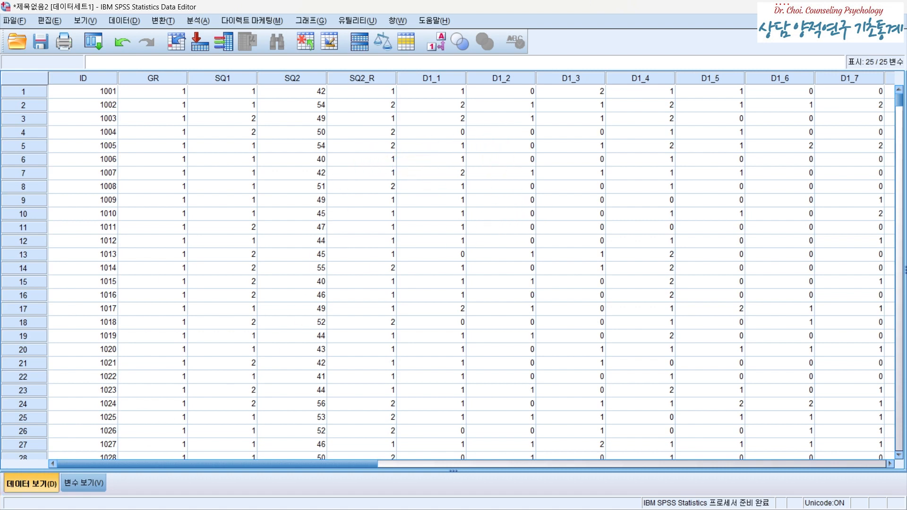
Step: Switch to the Hangul questionnaire and examine the wording of items 4, 8, 12 and 16 against the response codes
key(alt+Tab)
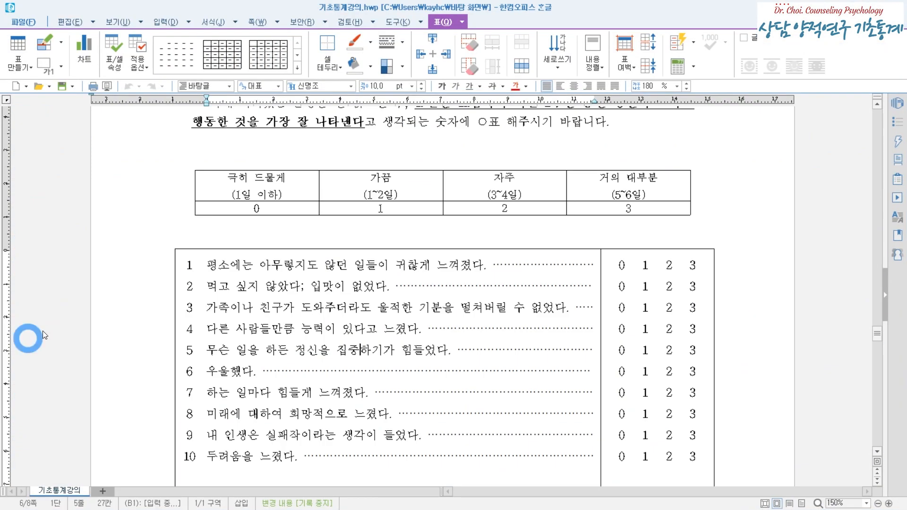
scroll(227, 279, down, 1)
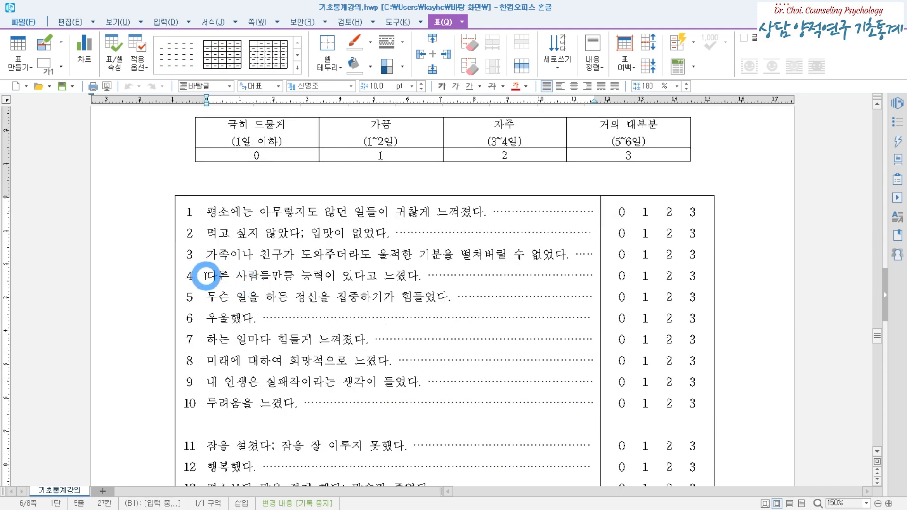
drag(207, 275, 282, 279)
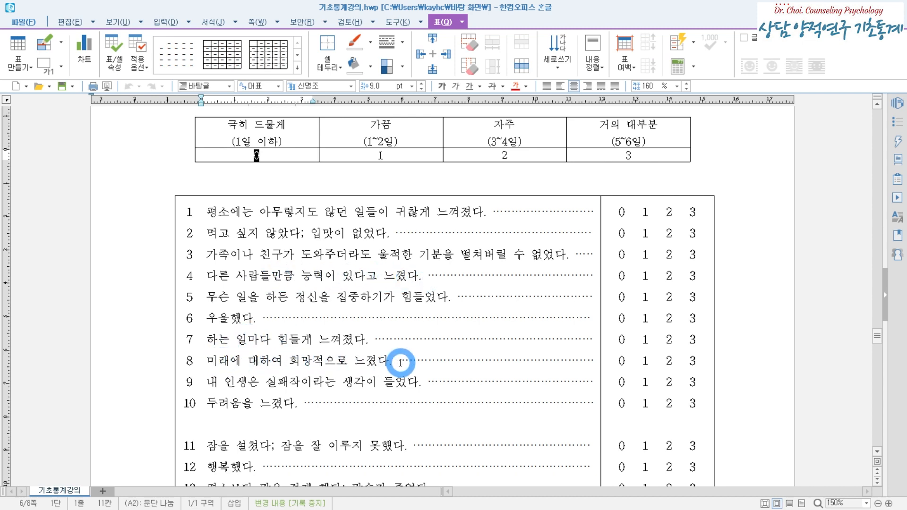
scroll(401, 362, down, 3)
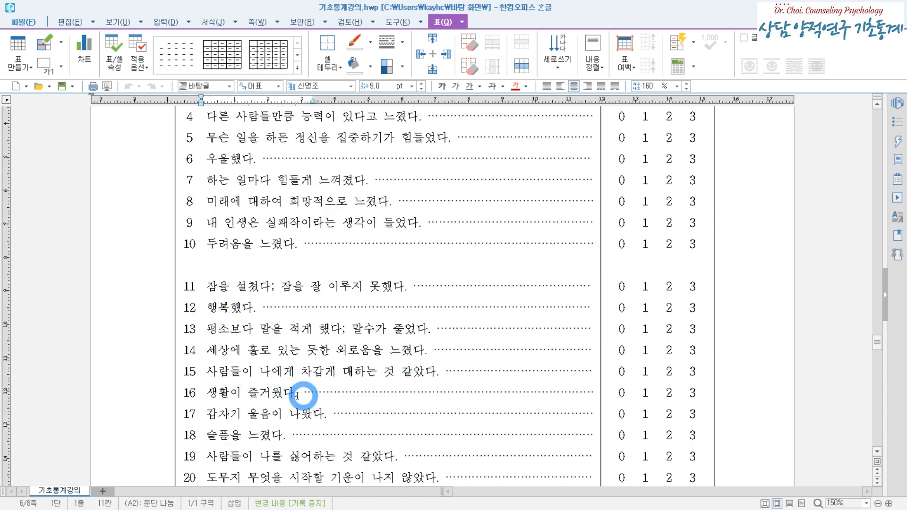
scroll(231, 383, up, 2)
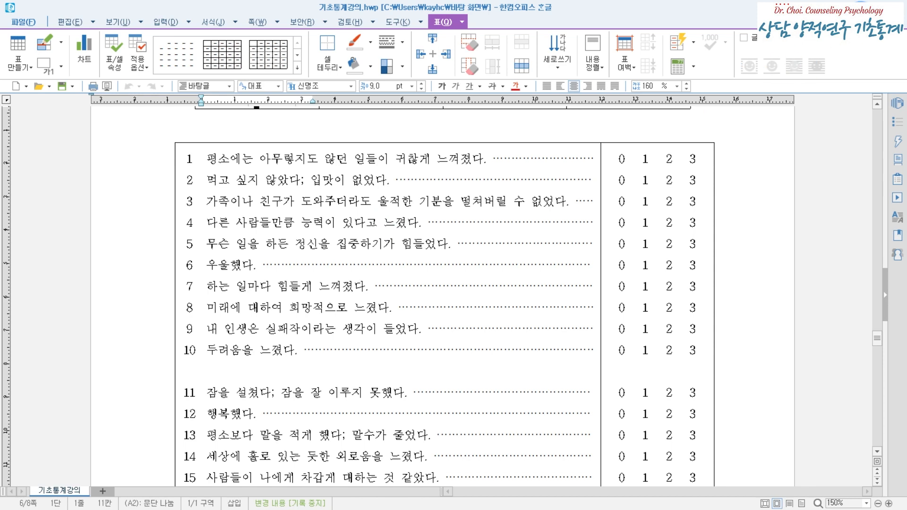
Step: Return to SPSS Statistics and locate the D1_4, D1_8, D2_12 and D2_16 columns in the data
click(859, 7)
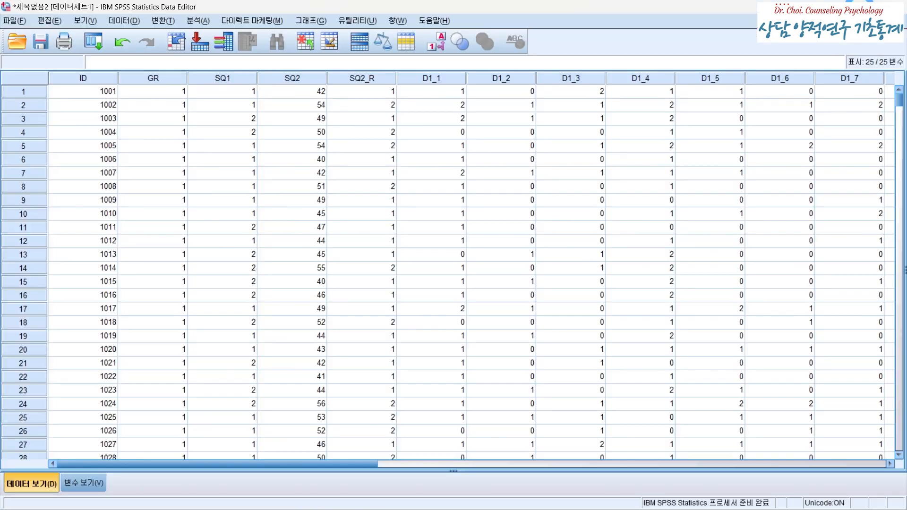
click(635, 79)
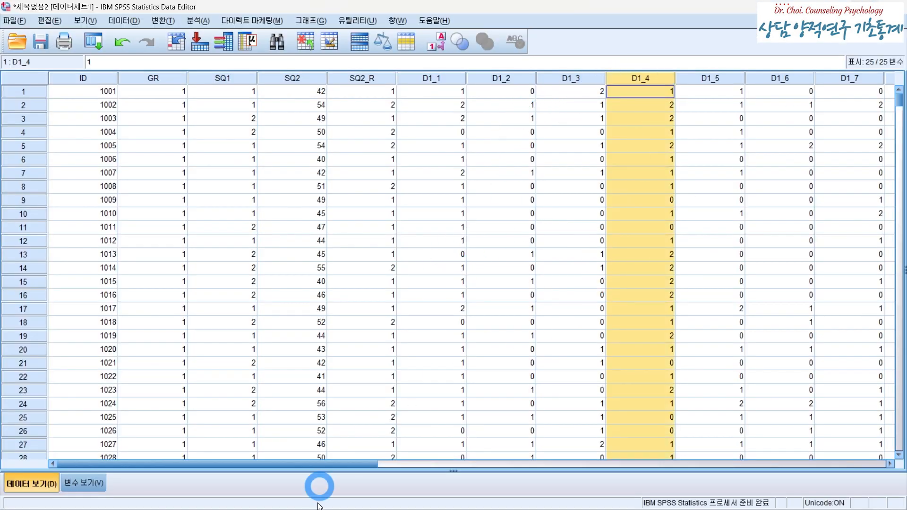
drag(273, 466, 406, 464)
click(580, 79)
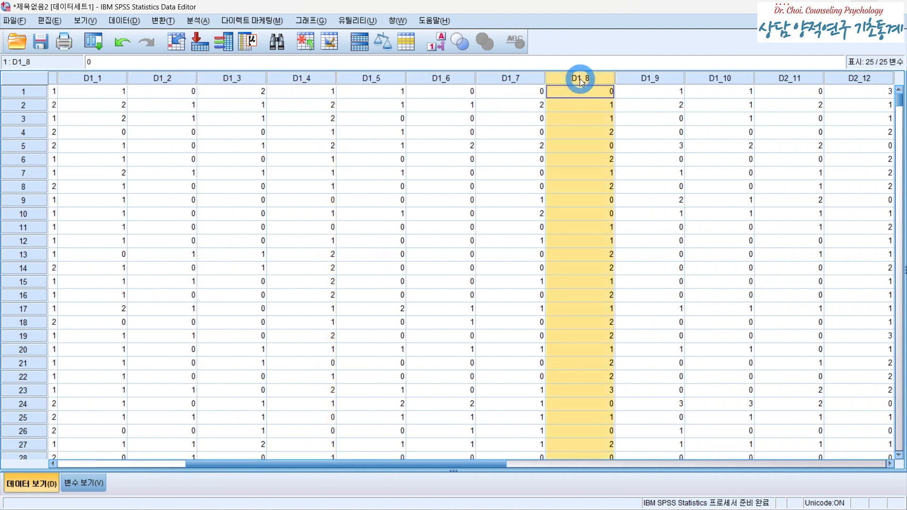
click(850, 78)
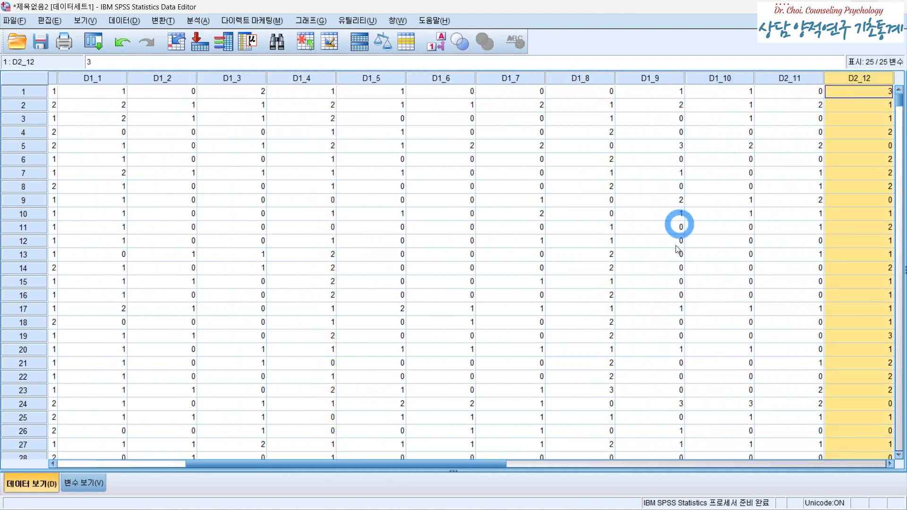
drag(460, 465, 611, 449)
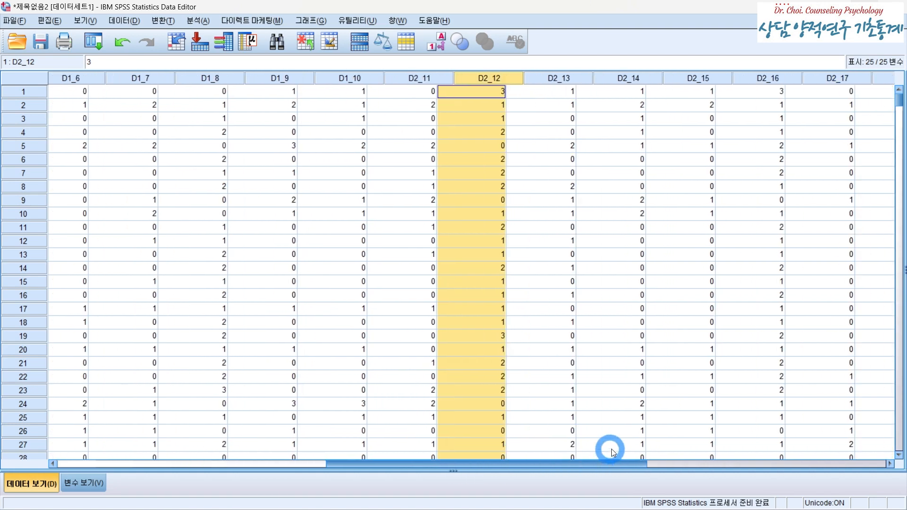
click(728, 79)
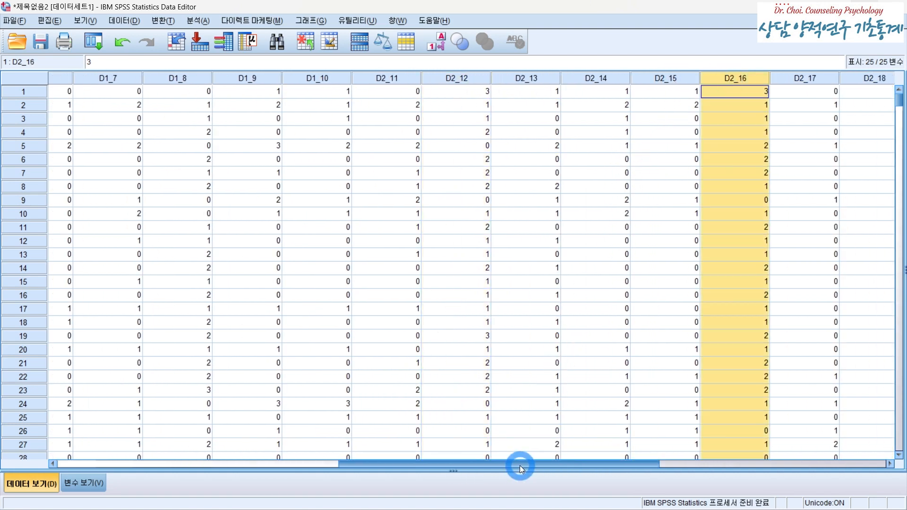
drag(520, 465, 322, 460)
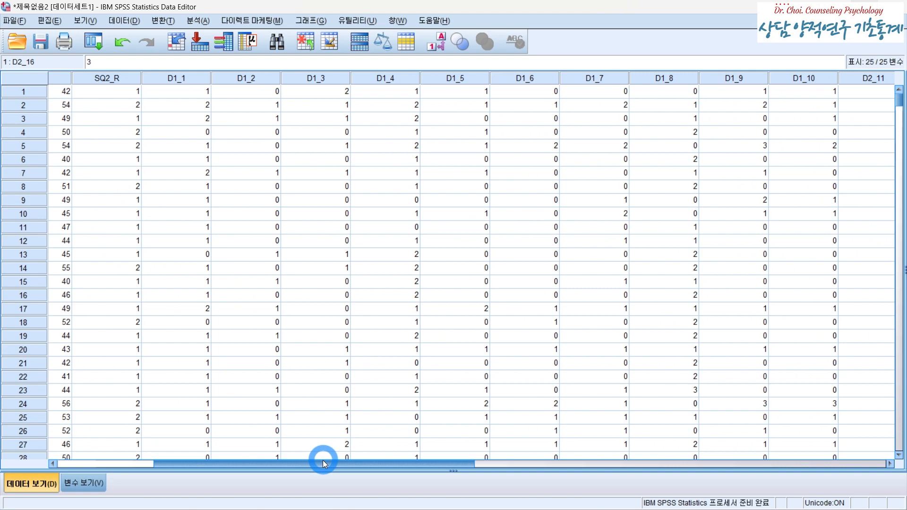
Step: Start a recode into the same variables with D1_4, D1_8, D2_12 and D2_16 as the variables to recode
click(162, 21)
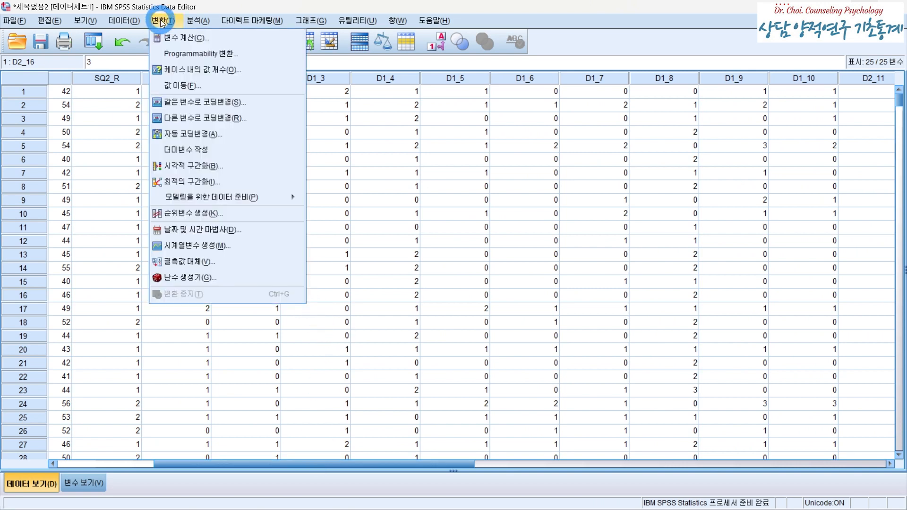
click(195, 108)
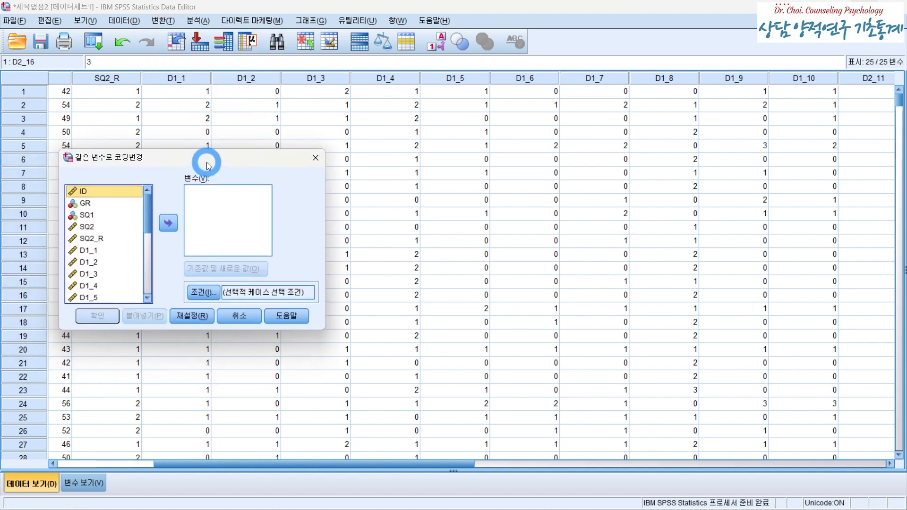
drag(206, 163, 372, 112)
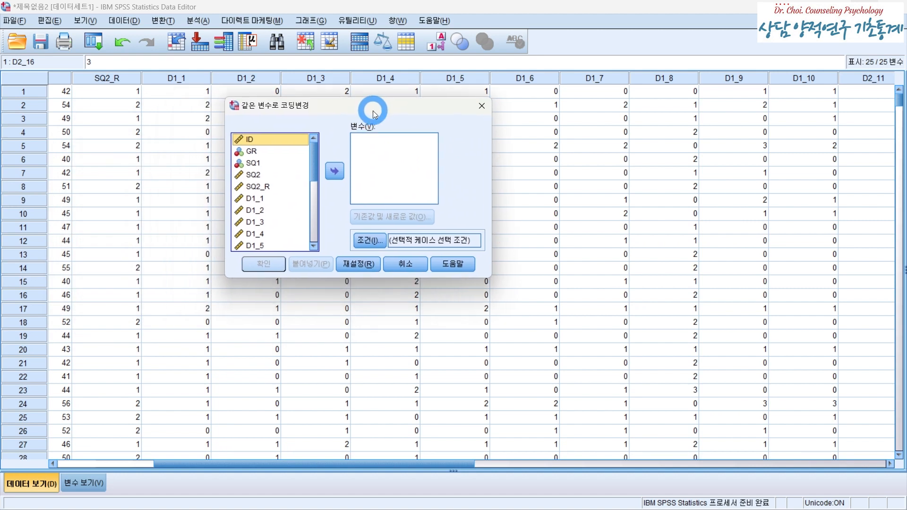
scroll(276, 198, down, 1)
click(264, 200)
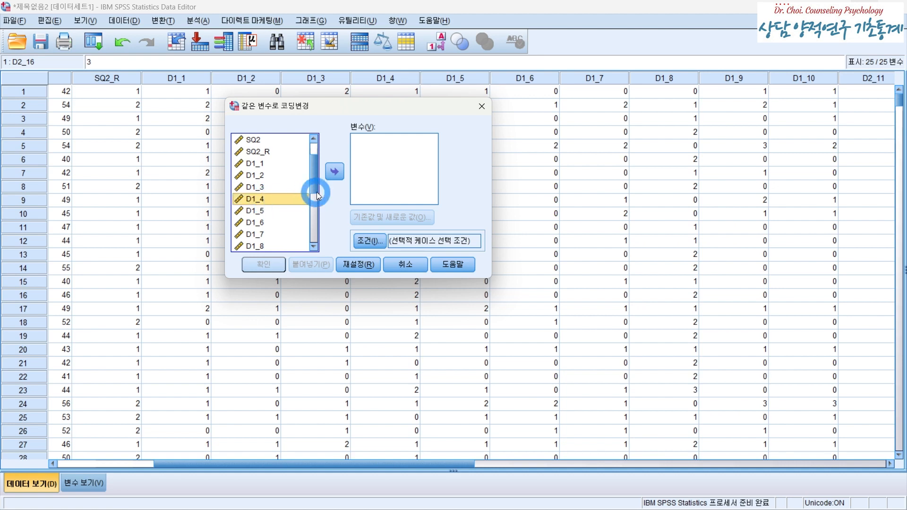
click(334, 171)
click(265, 236)
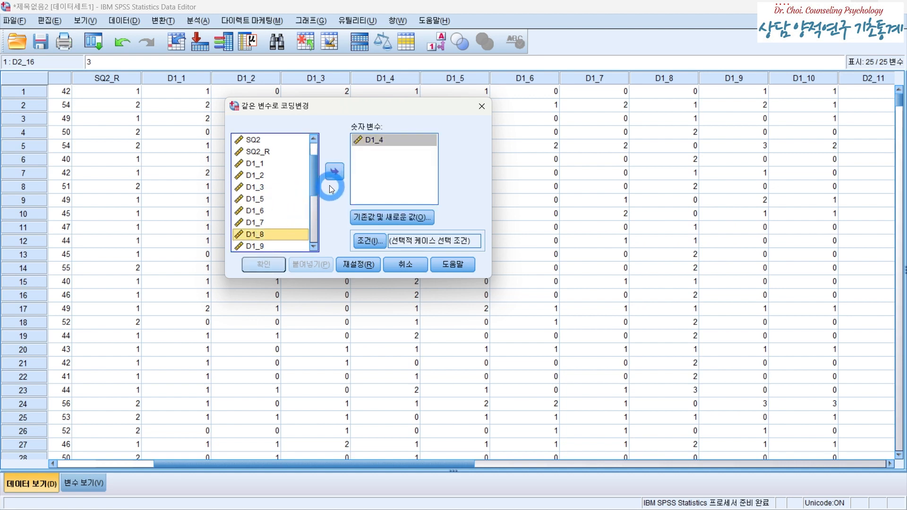
click(335, 172)
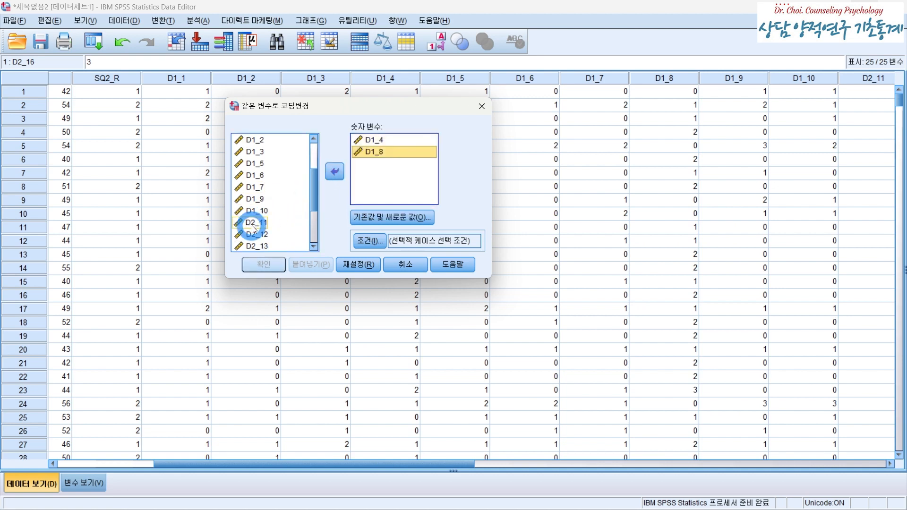
click(261, 237)
click(330, 178)
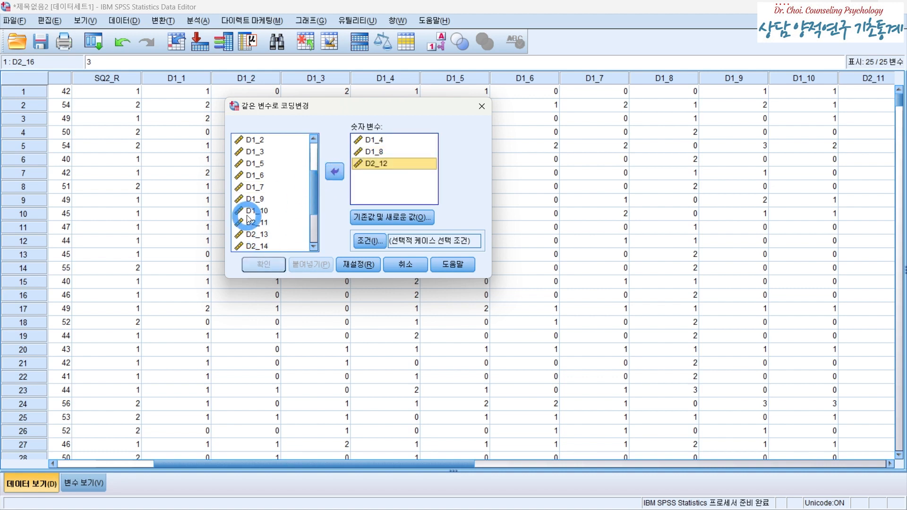
scroll(245, 203, down, 2)
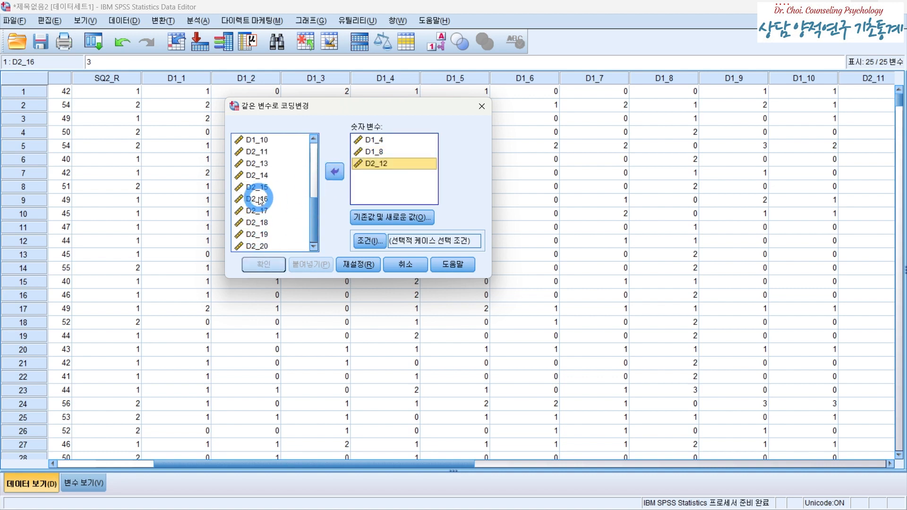
click(258, 201)
click(327, 172)
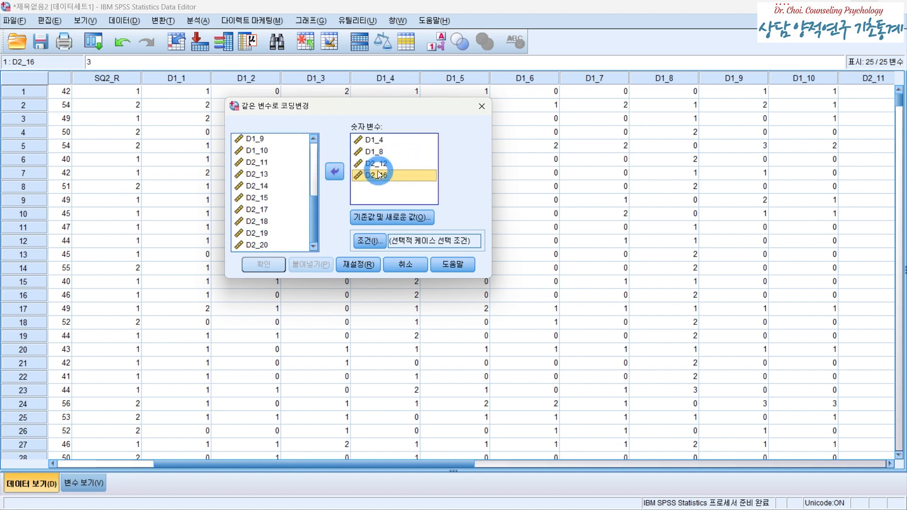
Step: Define the old and new values for the recode, starting with old value 0 mapped to new value 3
click(386, 217)
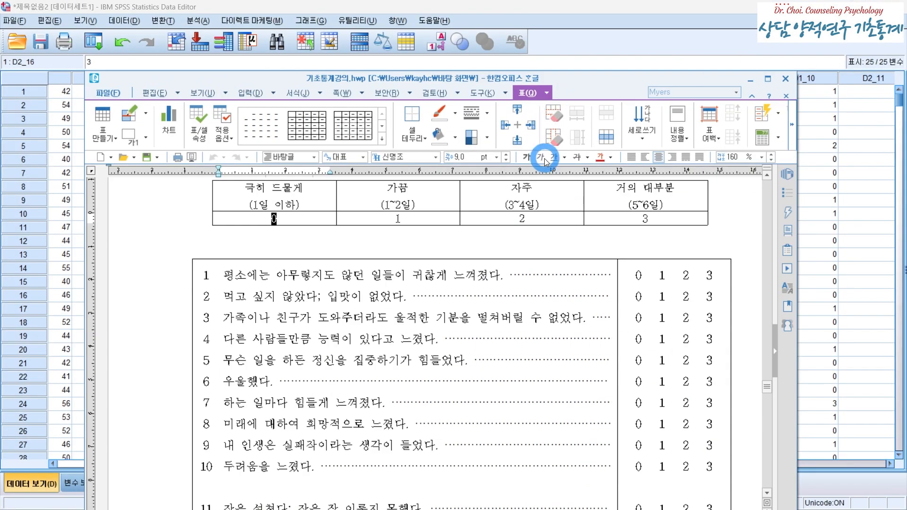
drag(616, 80, 593, 204)
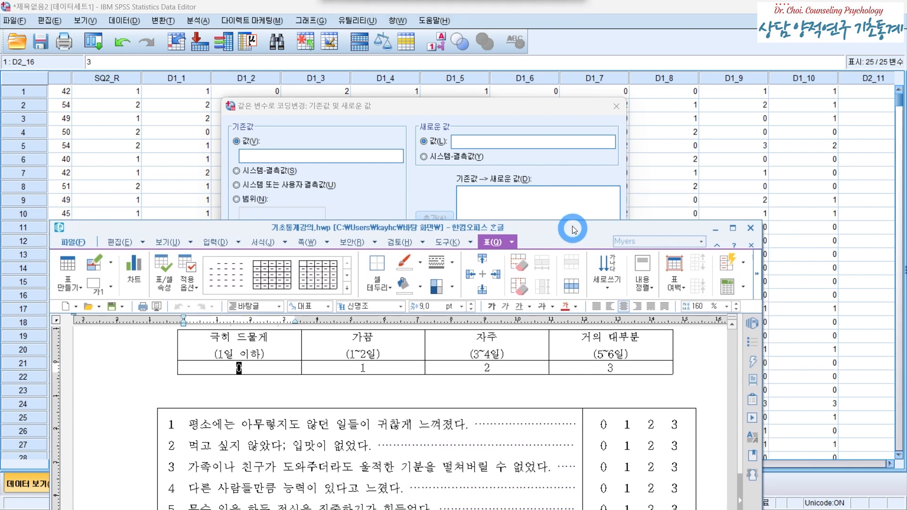
click(323, 162)
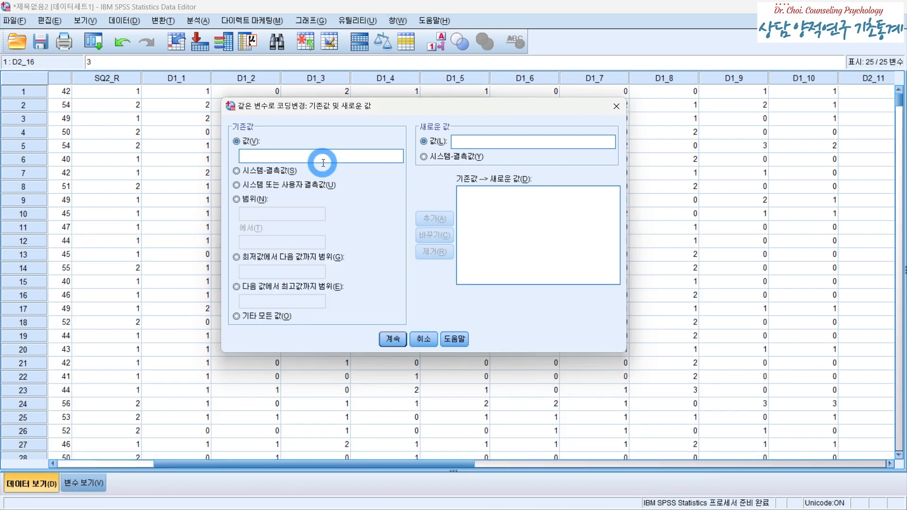
click(504, 143)
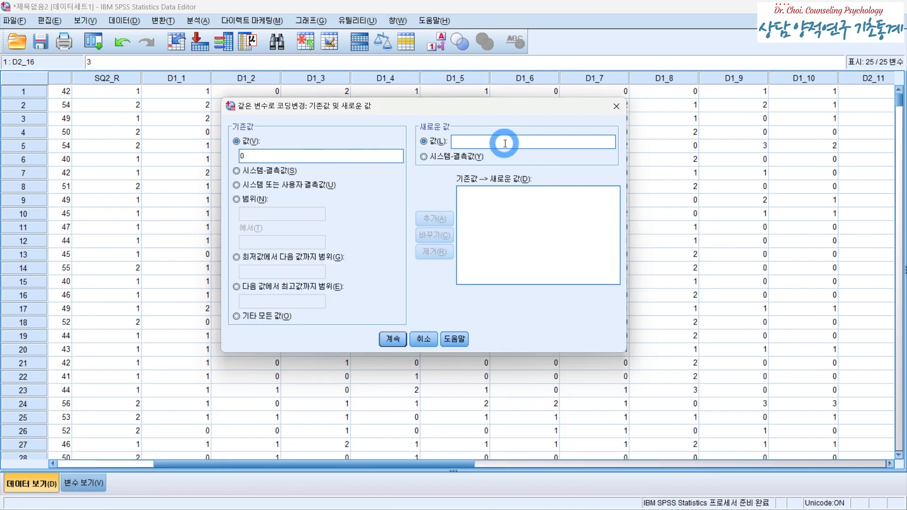
text(3)
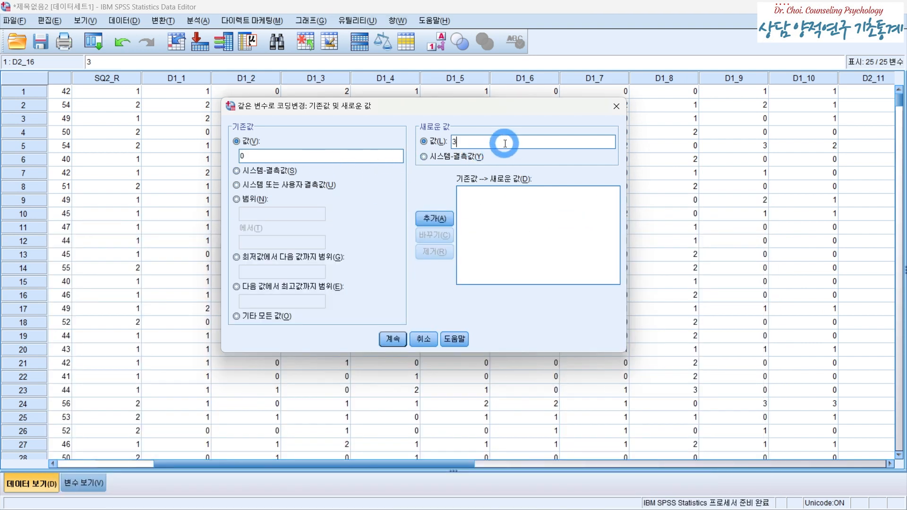
click(441, 219)
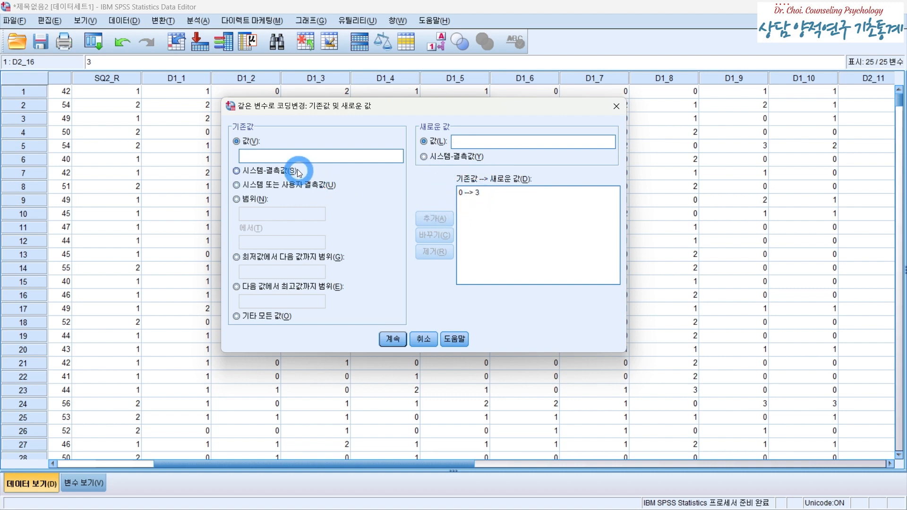
Step: Add a recode rule that maps old value 1 to new value 2
click(291, 156)
text(1)
click(467, 142)
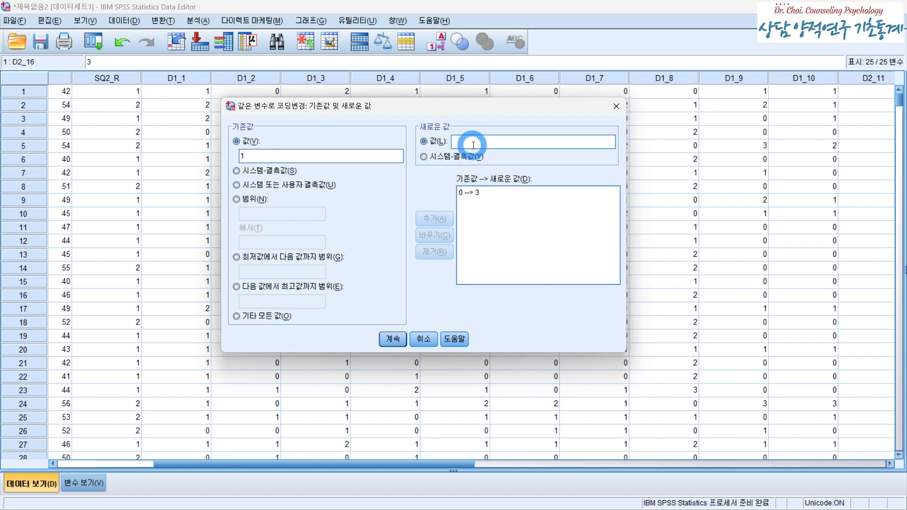
text(2)
click(443, 218)
Step: Add a recode rule that maps old value 2 to new value 1
click(272, 157)
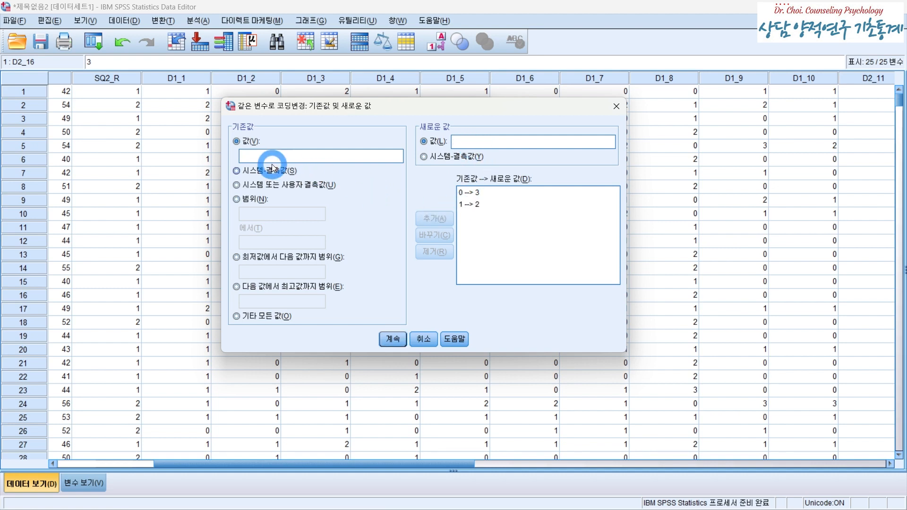
text(2)
click(465, 144)
text(1)
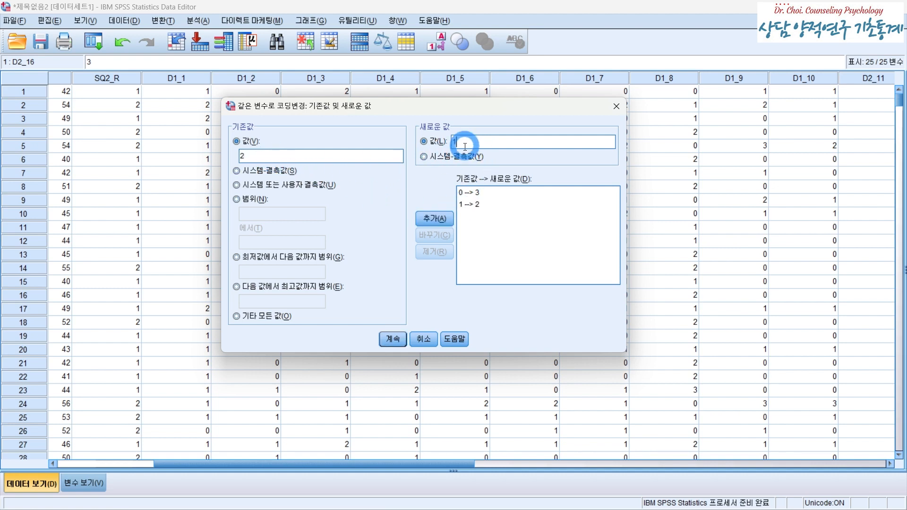
click(435, 219)
Step: Add a recode rule that maps old value 3 to new value 0 and accept the set of old and new values
click(269, 158)
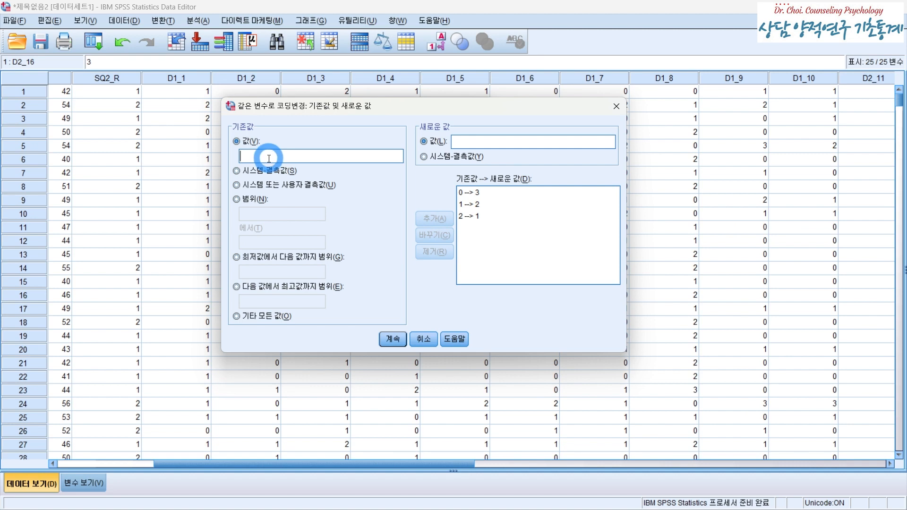
text(3)
click(474, 144)
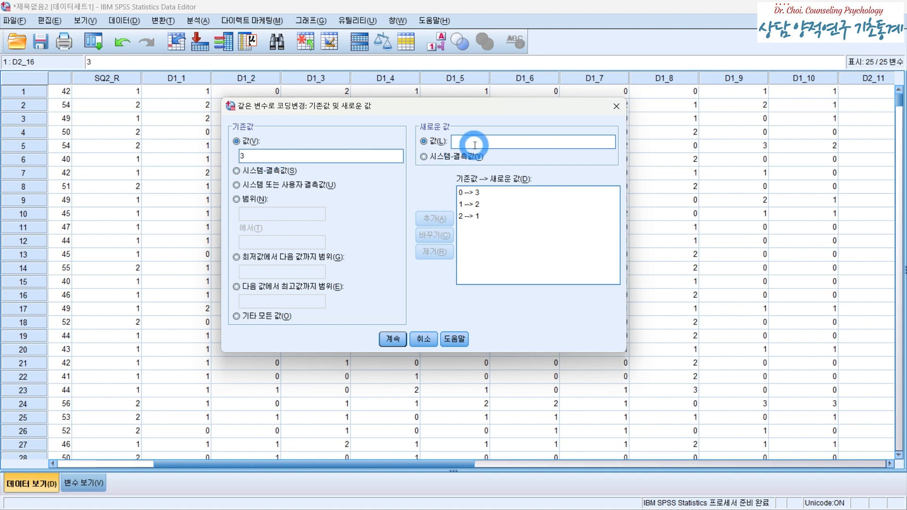
text(0)
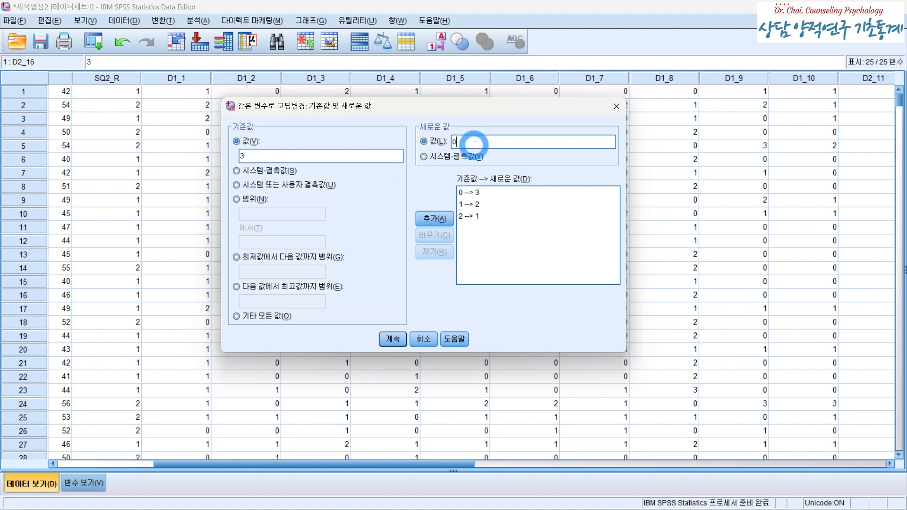
click(440, 219)
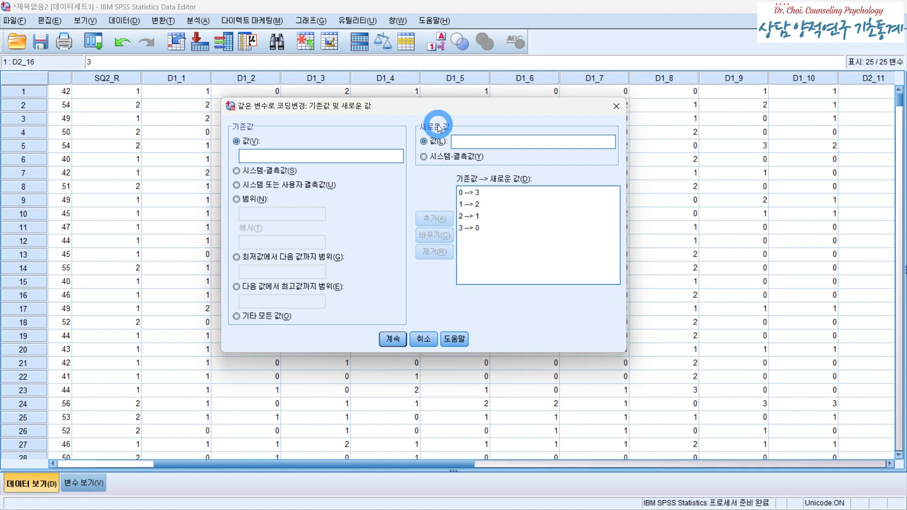
drag(412, 112, 609, 121)
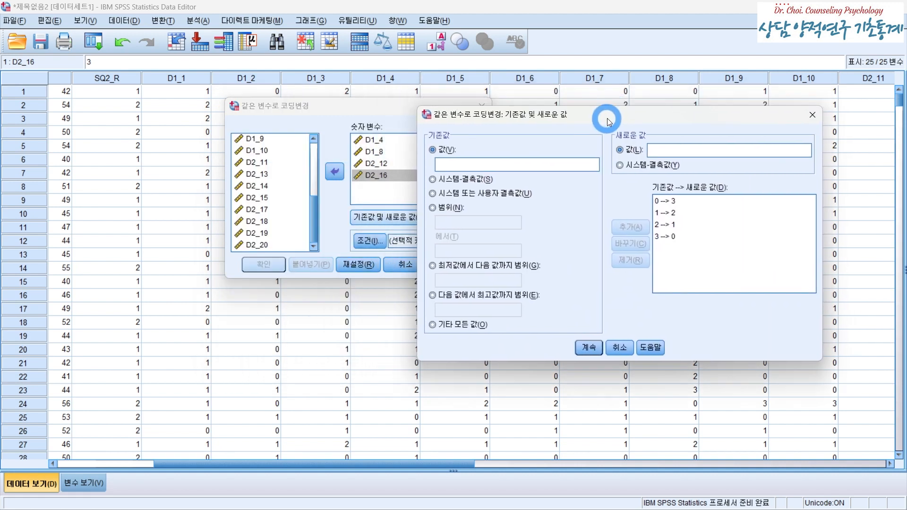
click(570, 287)
click(589, 347)
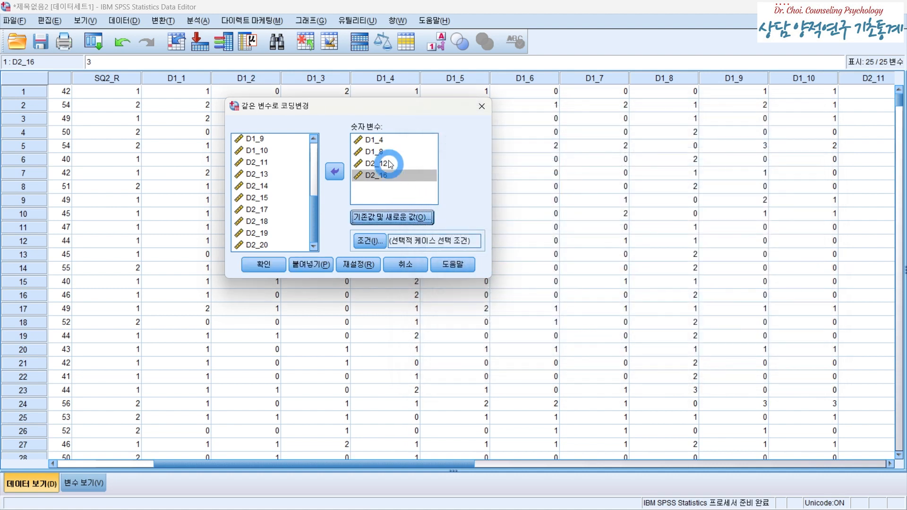
Step: Run the recode on D1_4, D1_8, D2_12 and D2_16 and check its syntax log against the data columns
drag(365, 111, 551, 134)
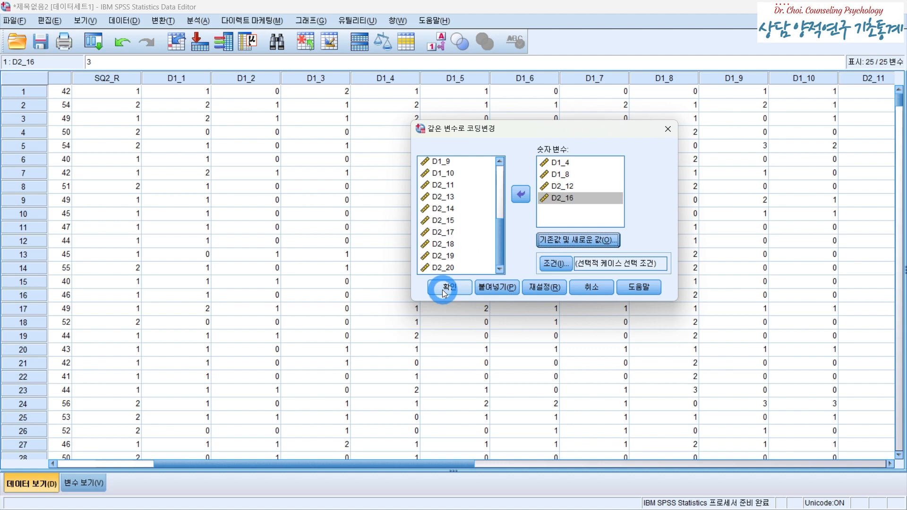
drag(542, 131, 598, 144)
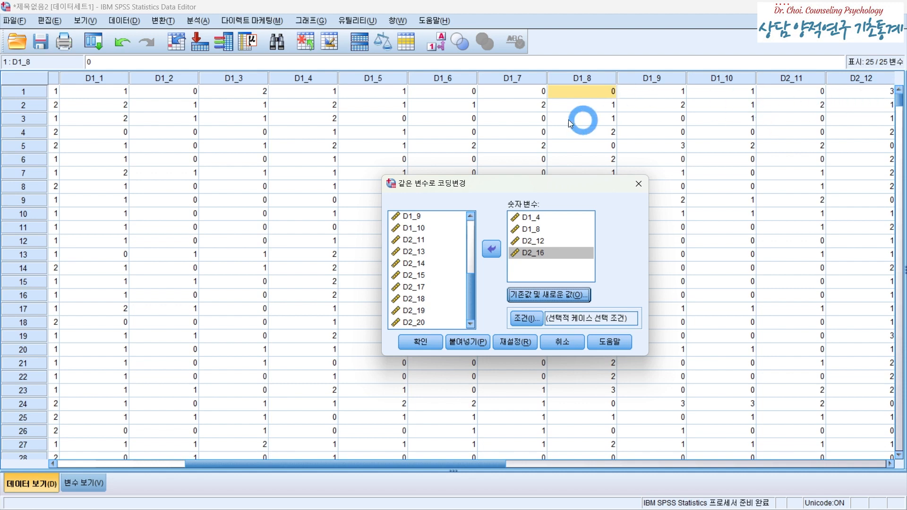
click(421, 342)
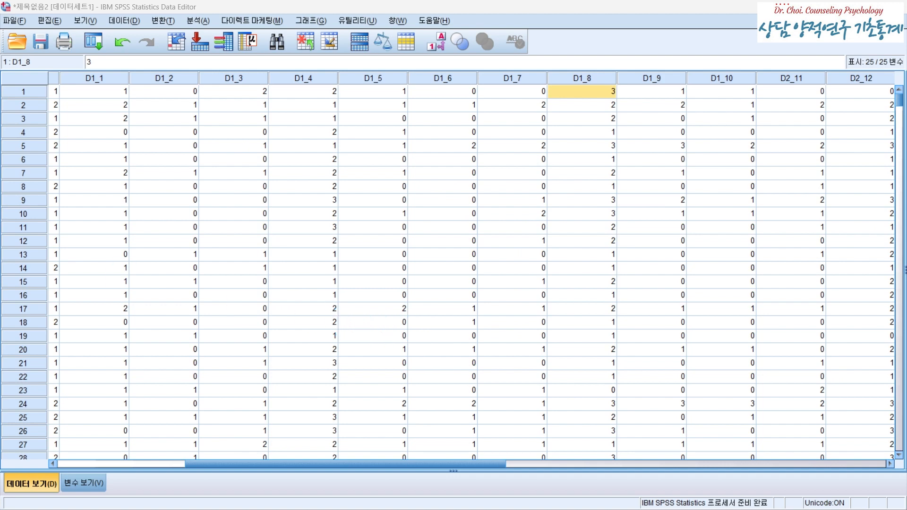
drag(0, 56, 579, 126)
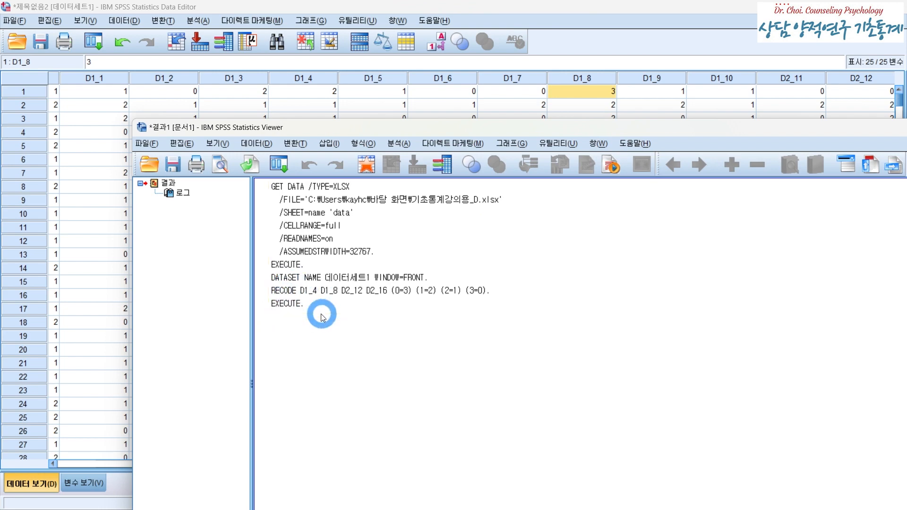
drag(501, 134, 451, 302)
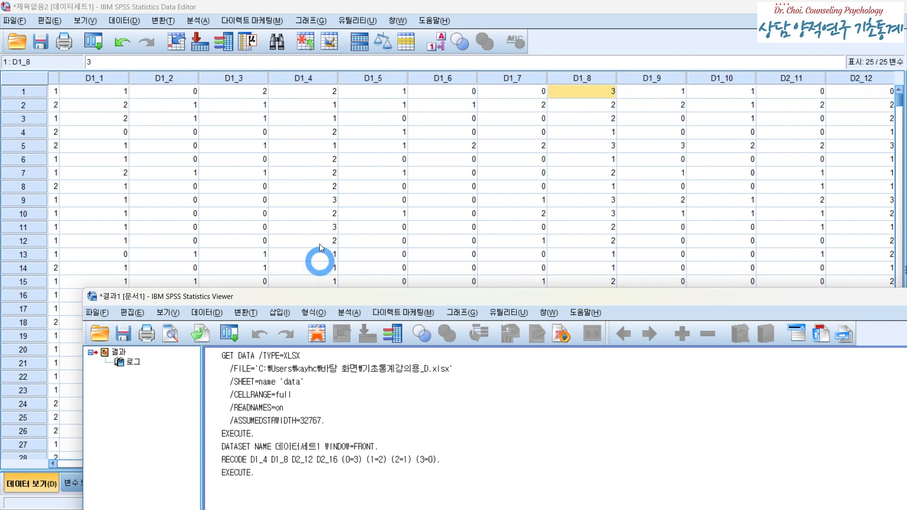
drag(373, 297, 0, 105)
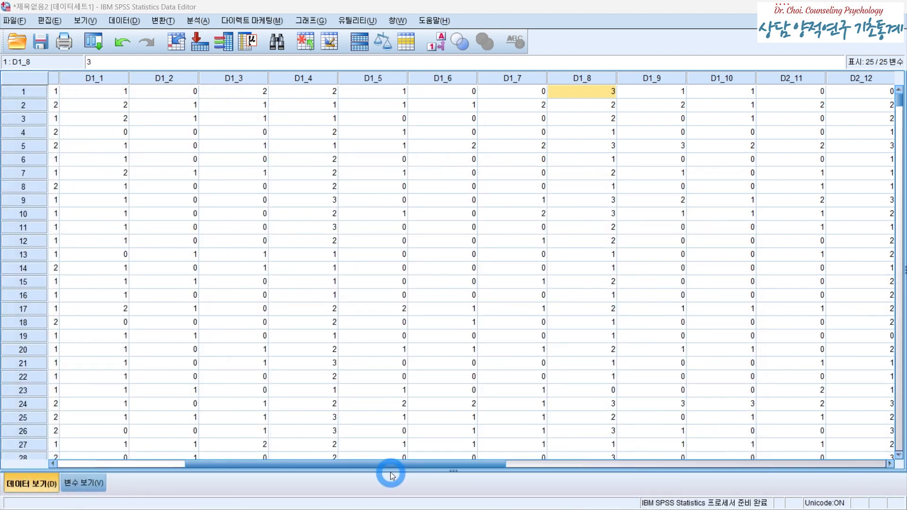
Step: Insert a new variable in the first empty column after D2_20
drag(360, 464, 664, 457)
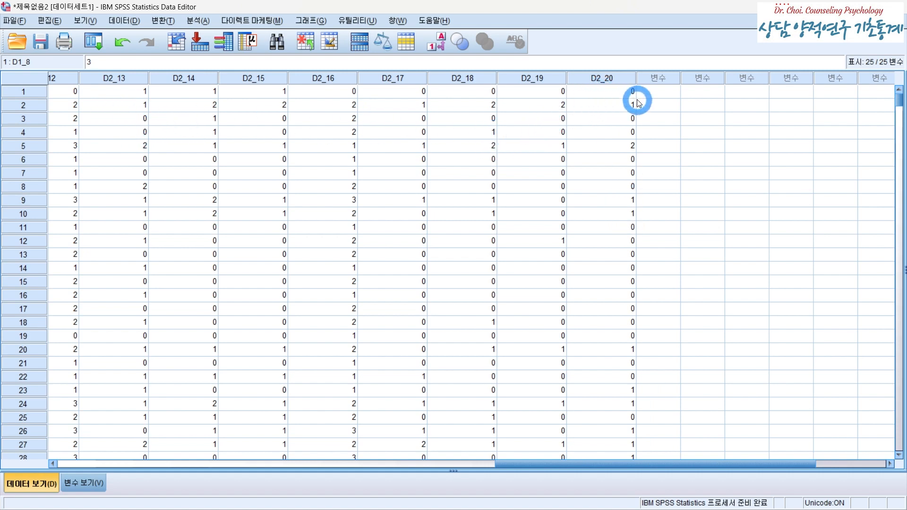
click(662, 77)
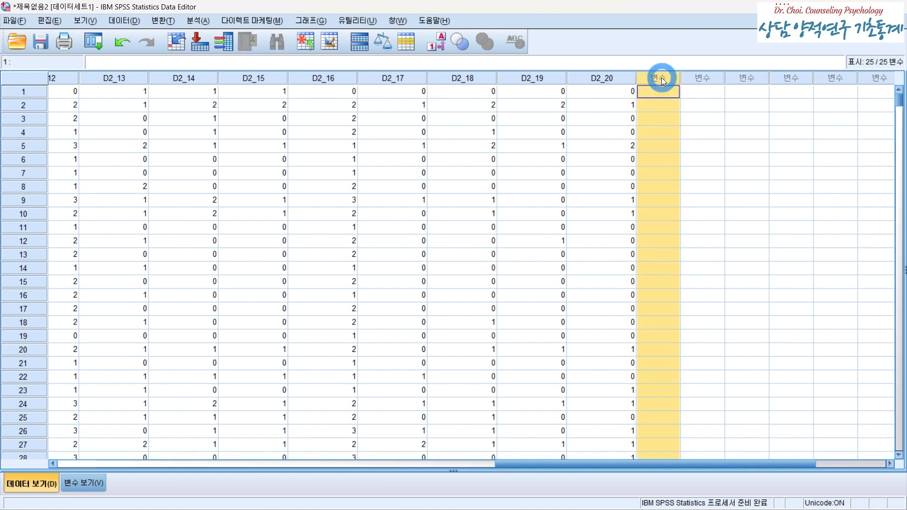
right_click(661, 77)
click(656, 78)
right_click(661, 80)
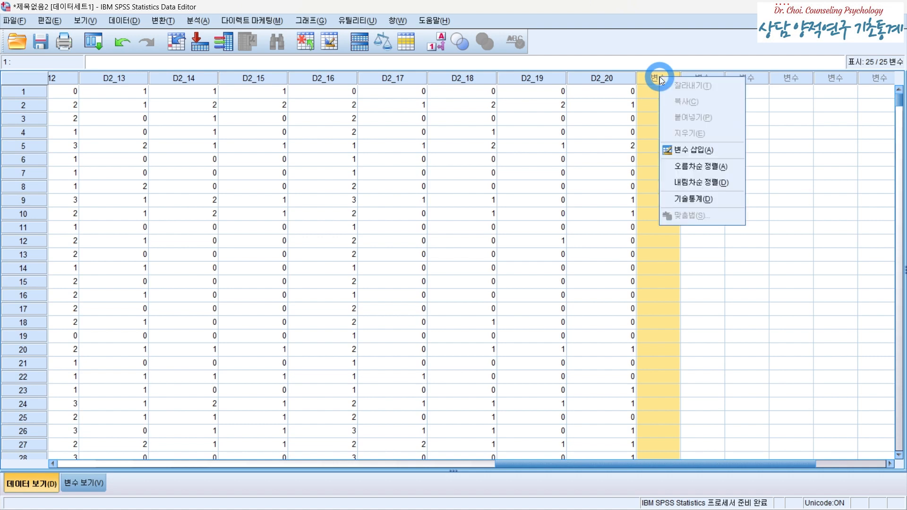
click(687, 150)
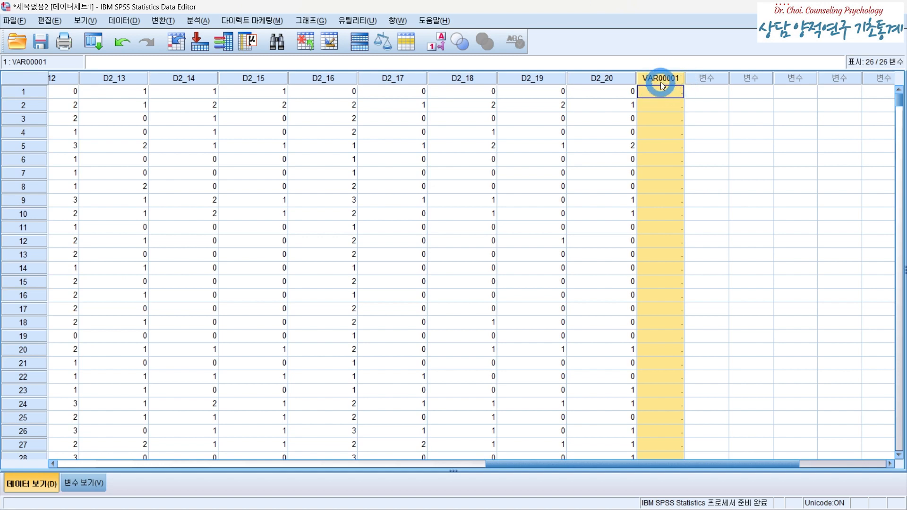
Step: Rename the newly inserted variable as D_Total and set its measurement level to scale (척도)
click(79, 480)
click(74, 418)
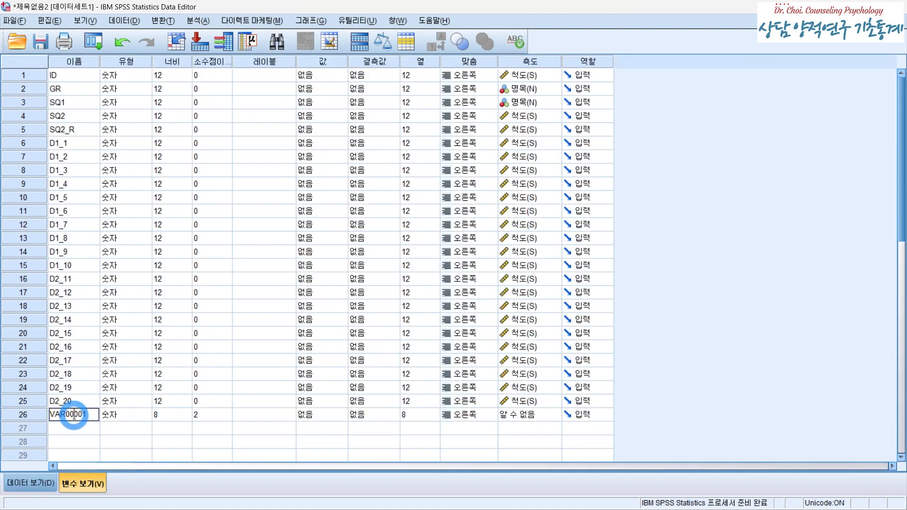
drag(89, 414, 19, 417)
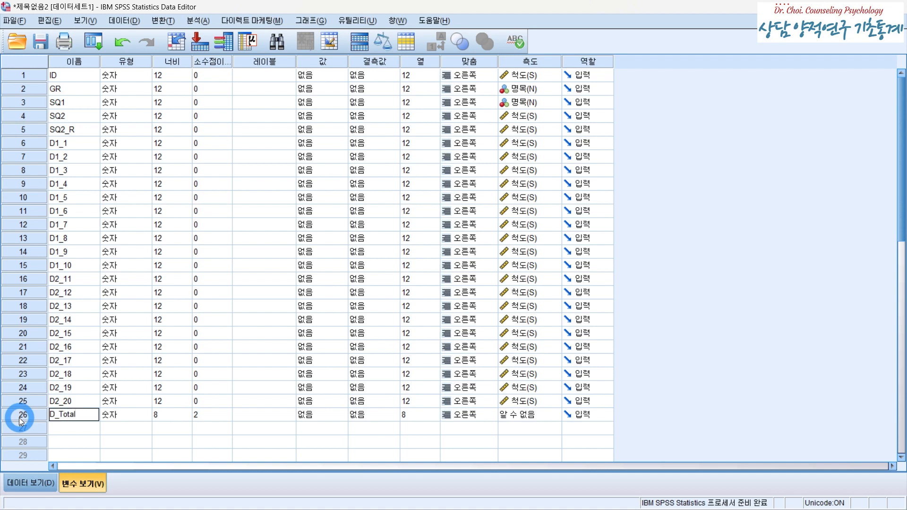
click(517, 419)
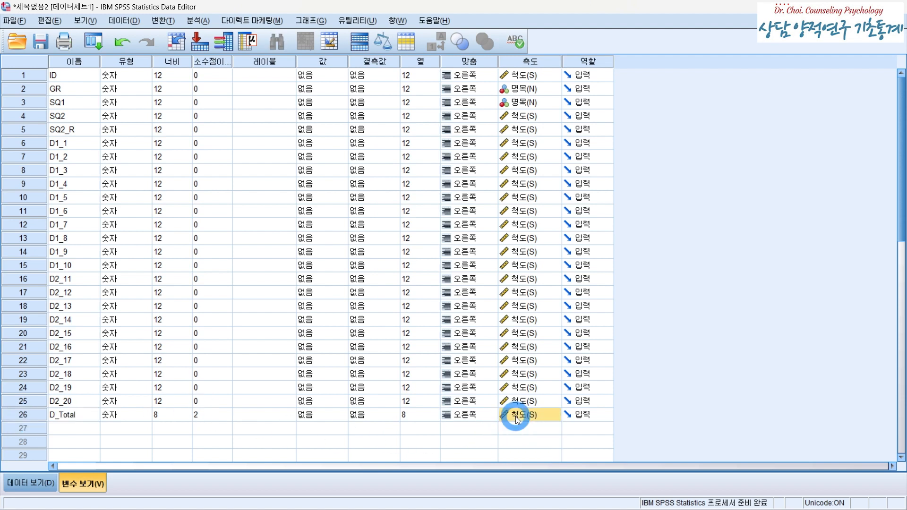
click(515, 416)
click(511, 426)
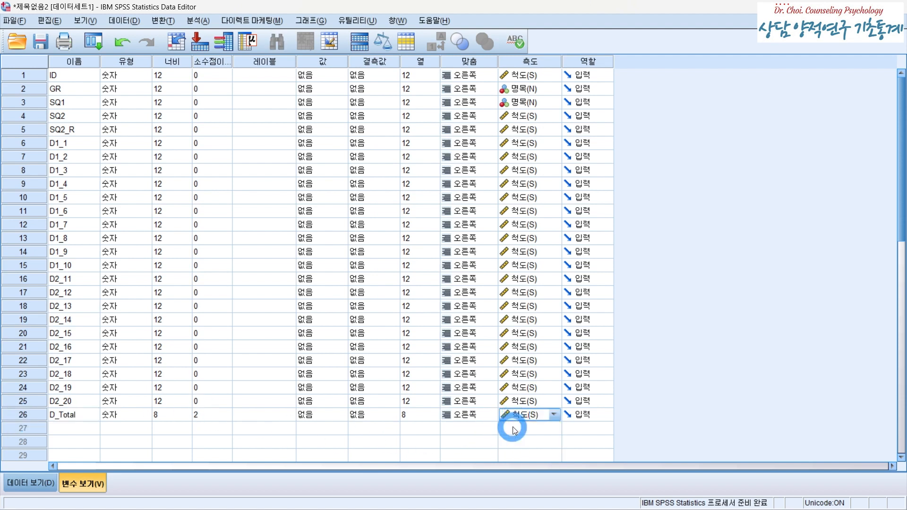
Step: Return to the data view and start a variable computation (변수 계산) with D_Total as the target variable
click(45, 488)
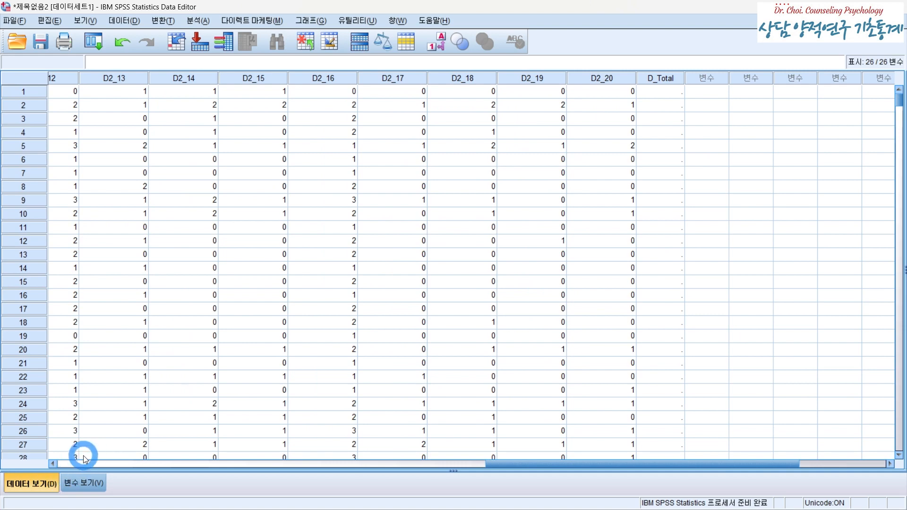
click(165, 20)
click(191, 41)
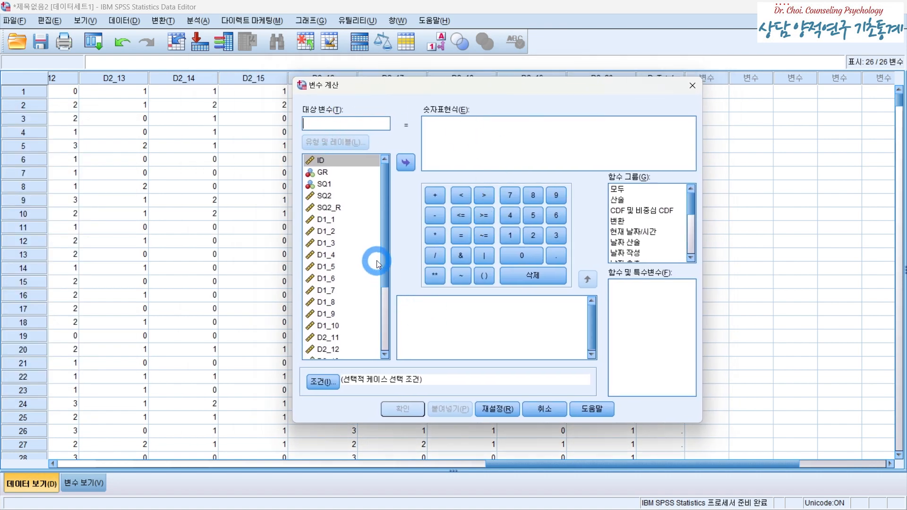
scroll(371, 256, down, 3)
click(332, 354)
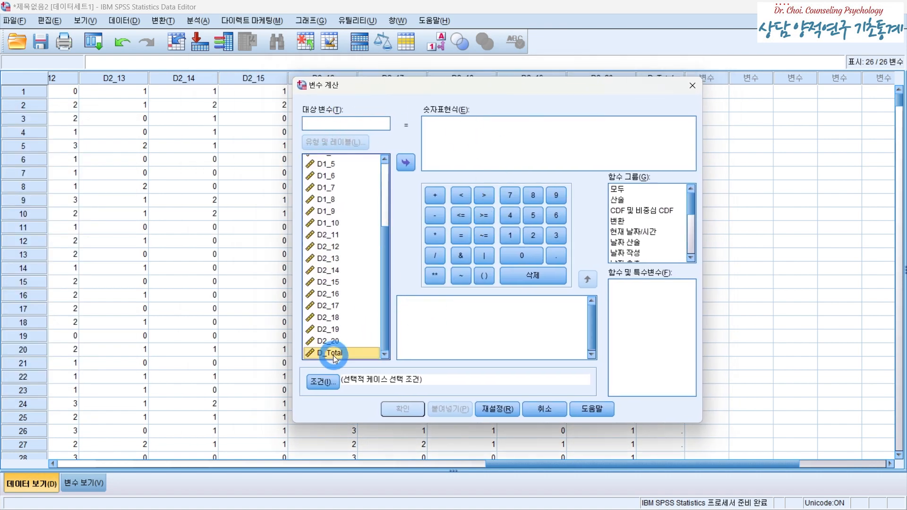
click(405, 163)
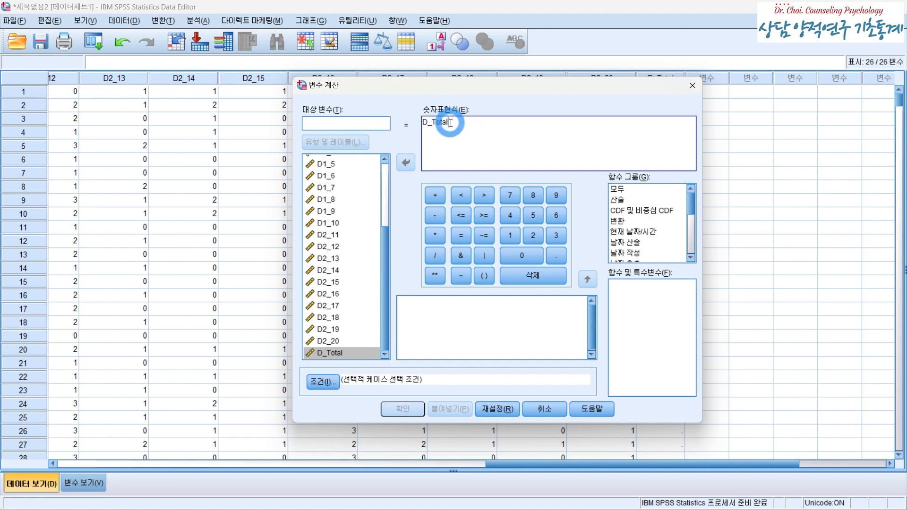
drag(450, 122, 412, 125)
key(ctrl+c)
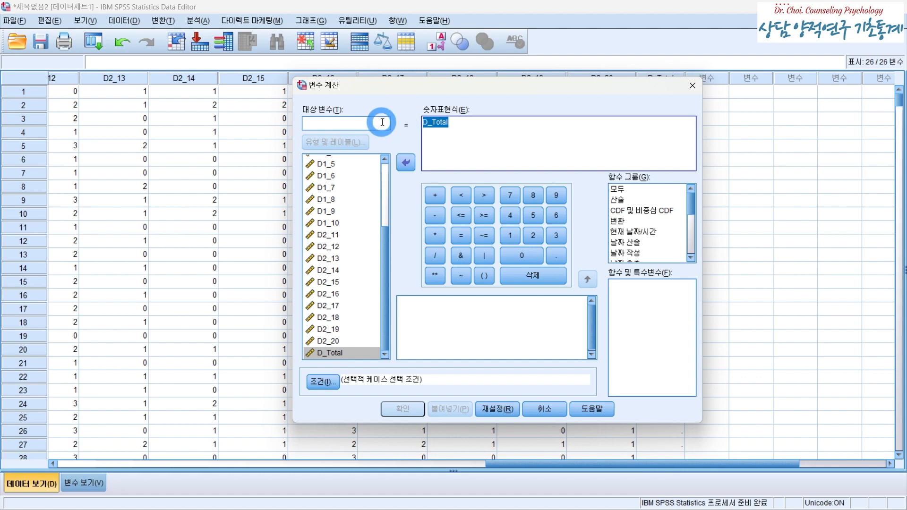
click(363, 126)
key(ctrl+v)
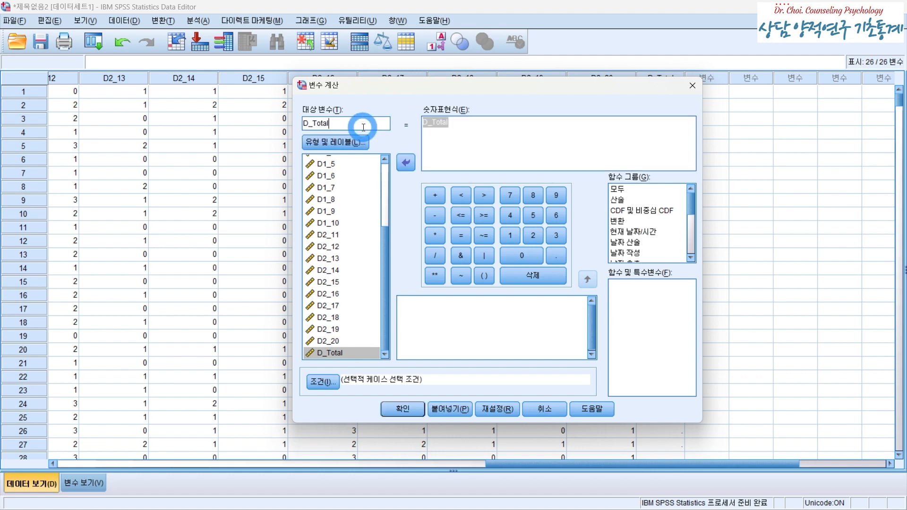
Step: Clear D_Total from the numeric expression, keeping it as the target variable
click(489, 124)
key(BackSpace)
key(BackSpace)
key(BackSpace)
key(BackSpace)
key(BackSpace)
key(BackSpace)
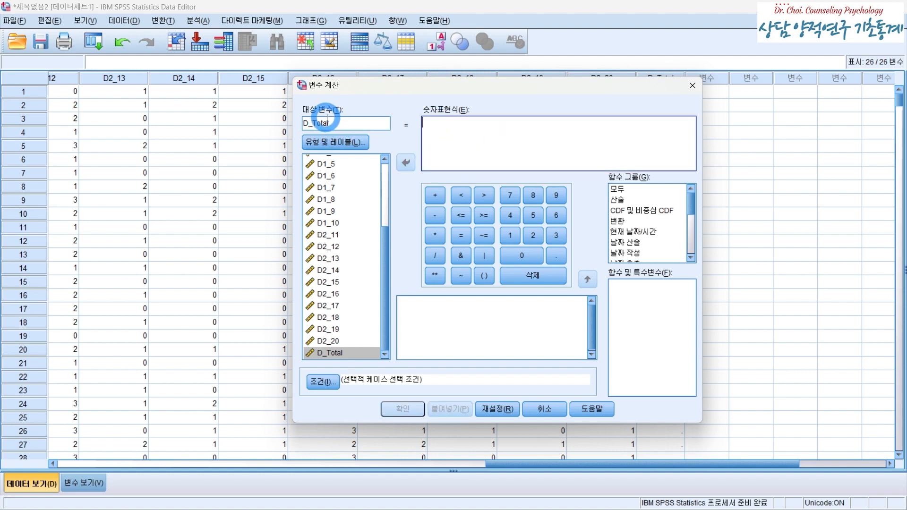
Step: Build the numeric expression D1_1 + D1_2 + D1_3 + D1_4 by adding the items one by one
scroll(334, 253, up, 2)
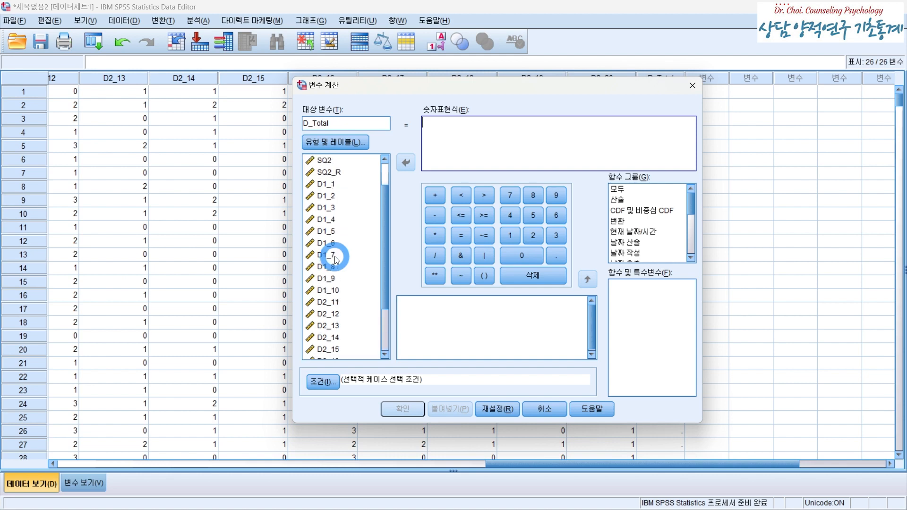
click(328, 183)
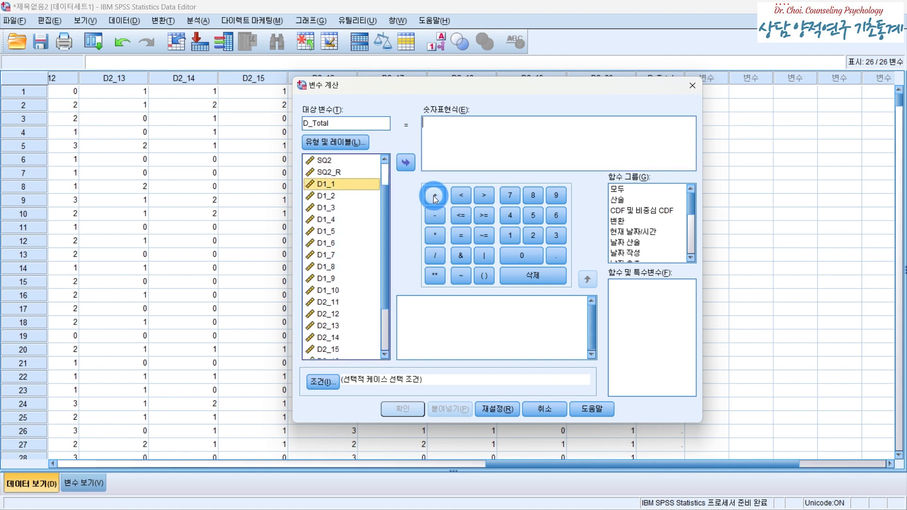
click(406, 163)
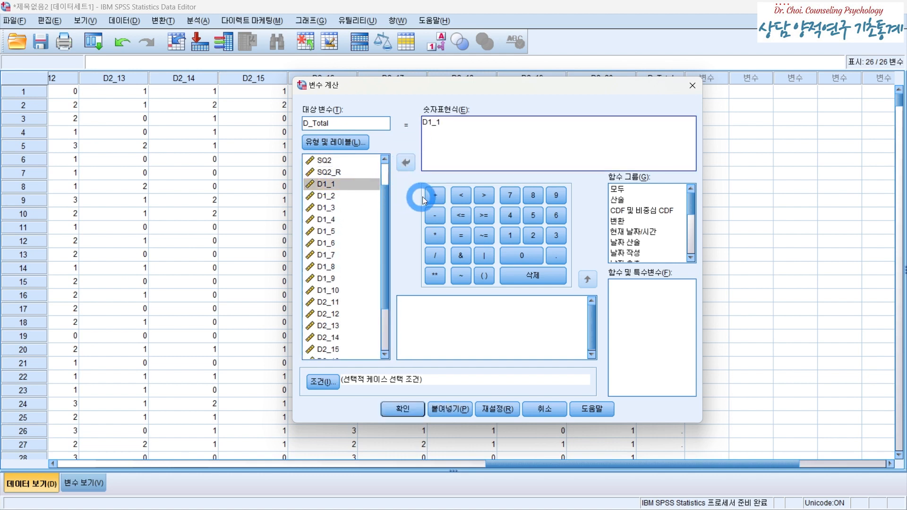
click(358, 197)
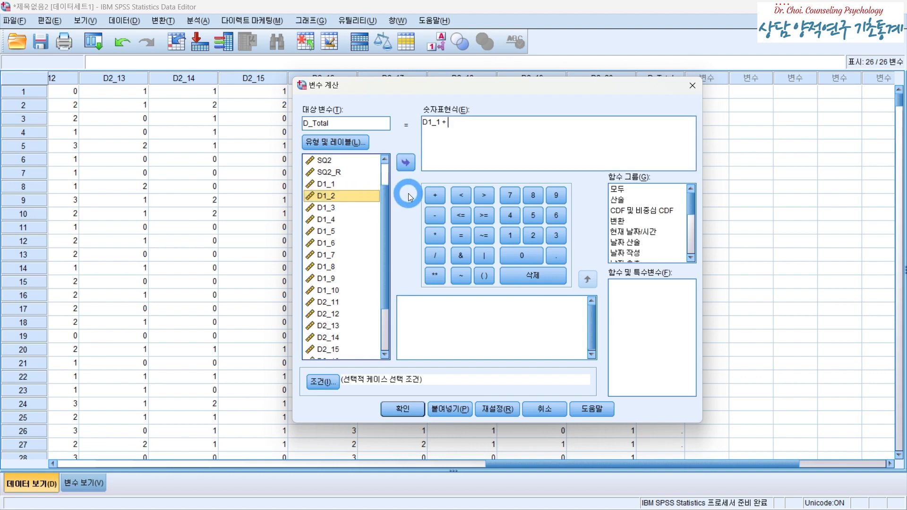
click(408, 161)
click(435, 195)
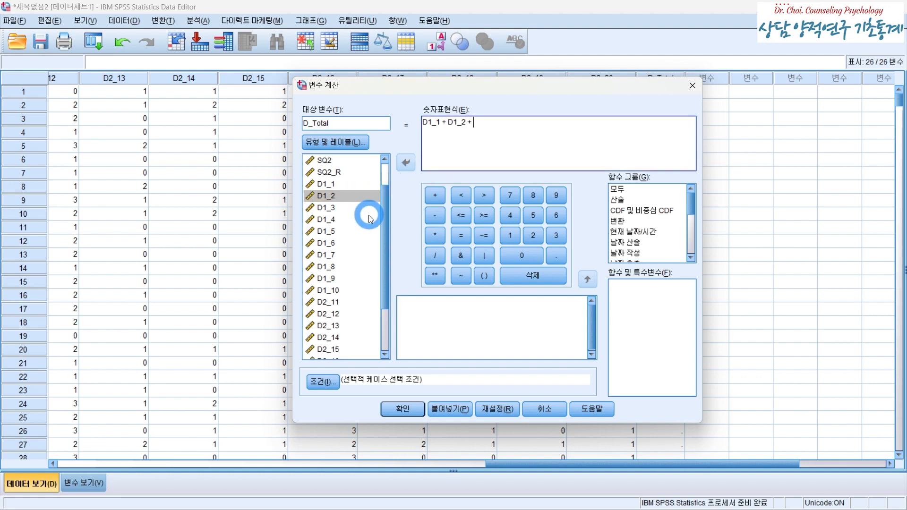
click(355, 208)
click(405, 162)
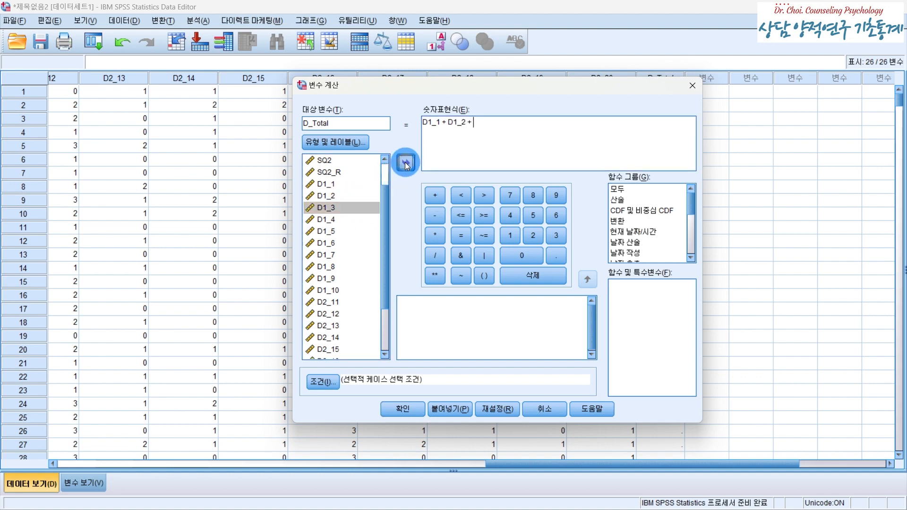
click(435, 194)
click(355, 219)
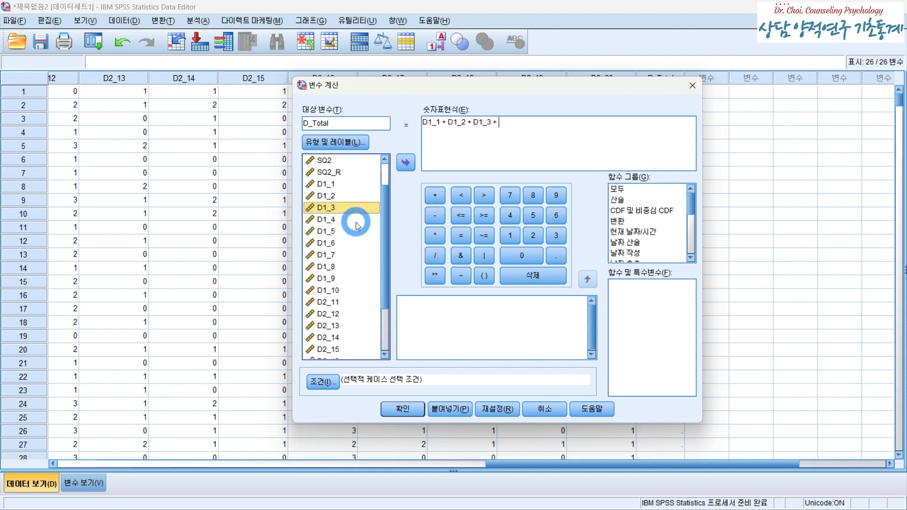
click(405, 163)
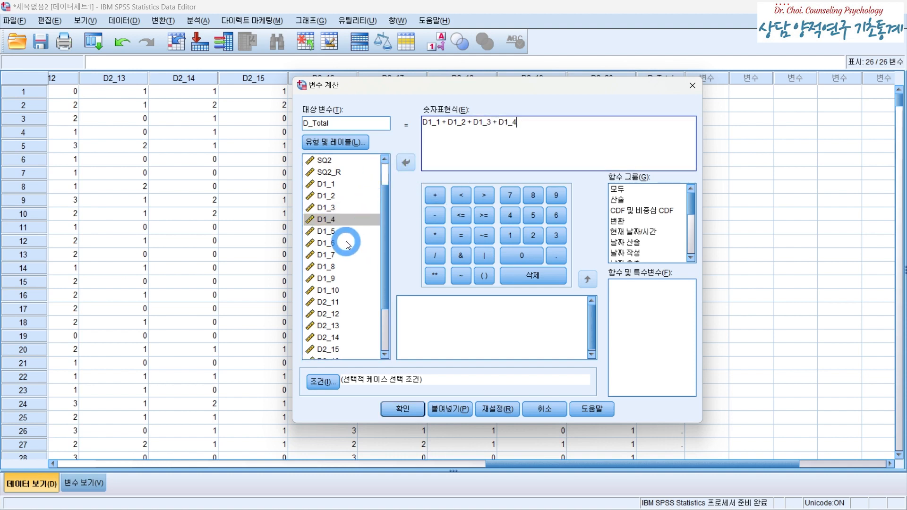
Step: Look through the remaining scale items and delete the whole item-by-item addition from the numeric expression
scroll(347, 243, down, 1)
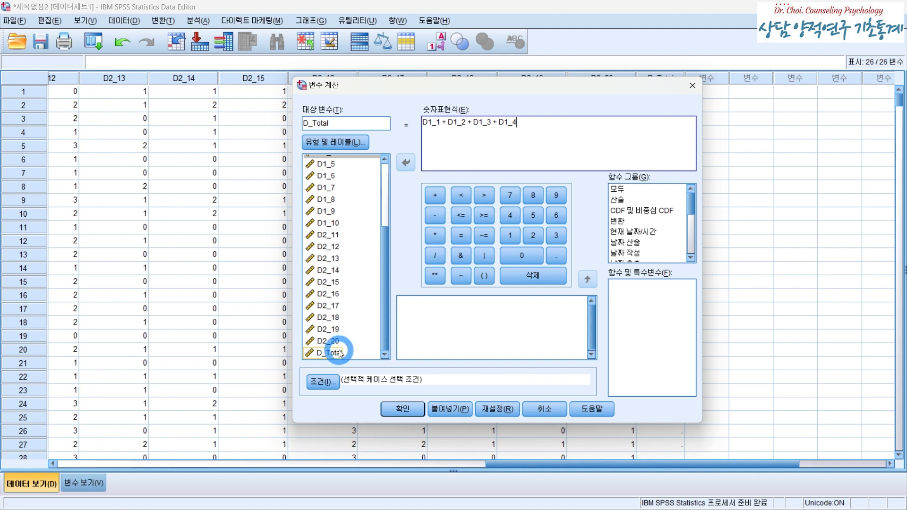
scroll(350, 178, up, 3)
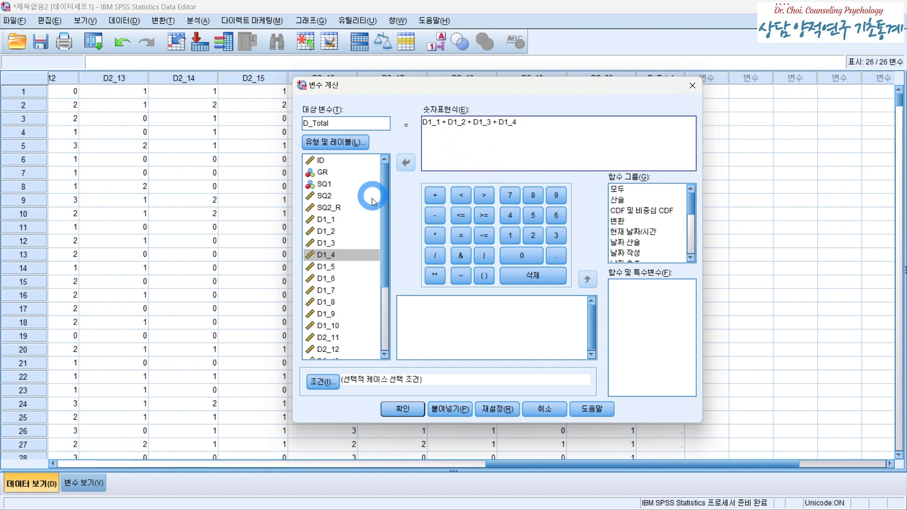
scroll(347, 246, down, 1)
scroll(347, 246, down, 3)
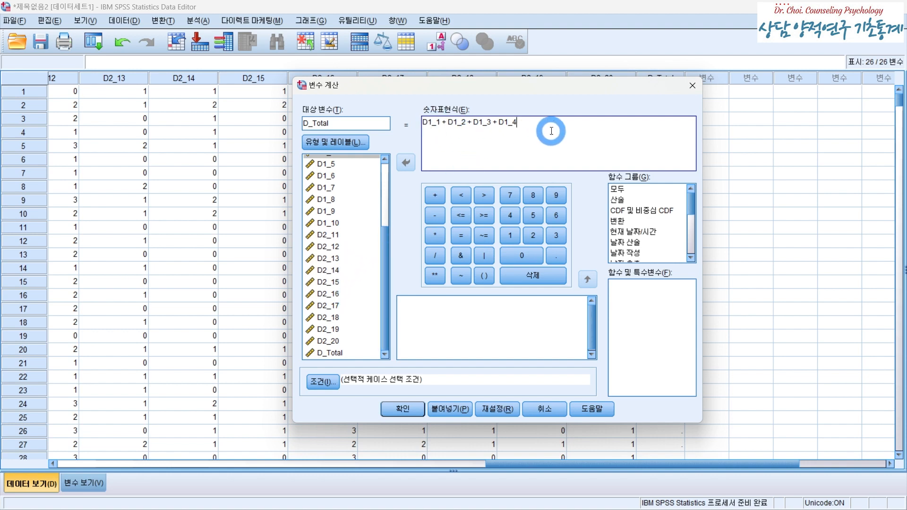
double_click(514, 122)
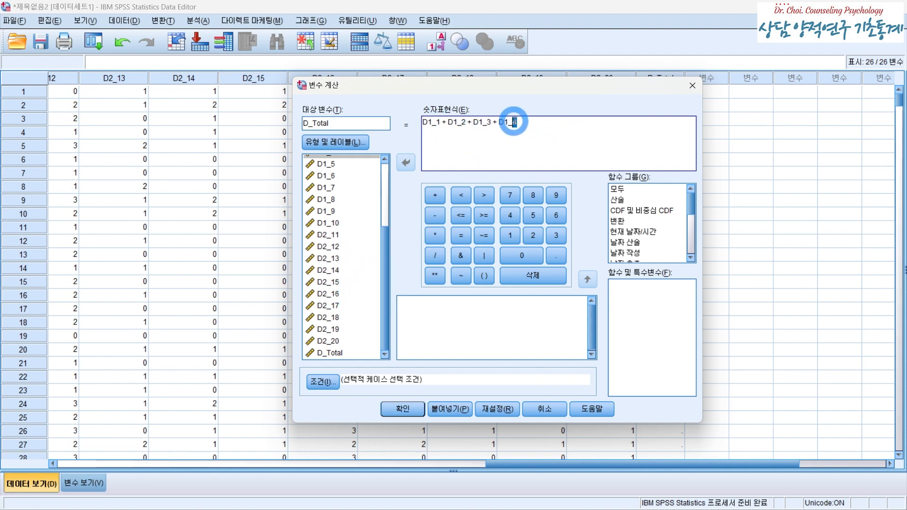
drag(519, 123, 422, 123)
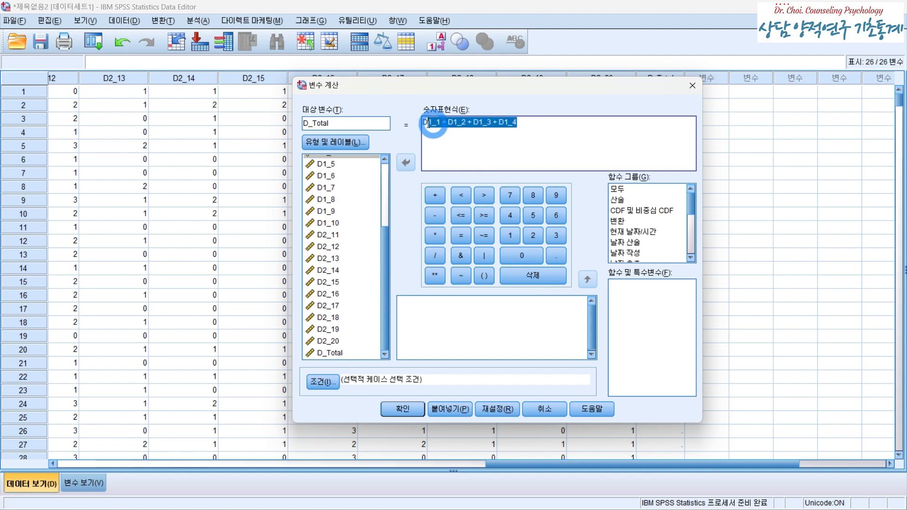
key(Delete)
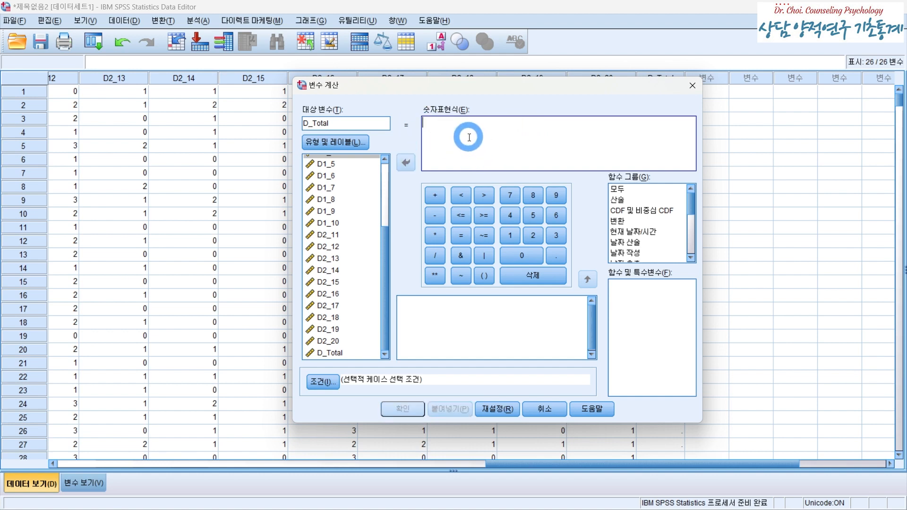
Step: Compute D_Total with the expression SUM(D1_1 to D2_20) and allow the existing variable to be replaced
click(645, 199)
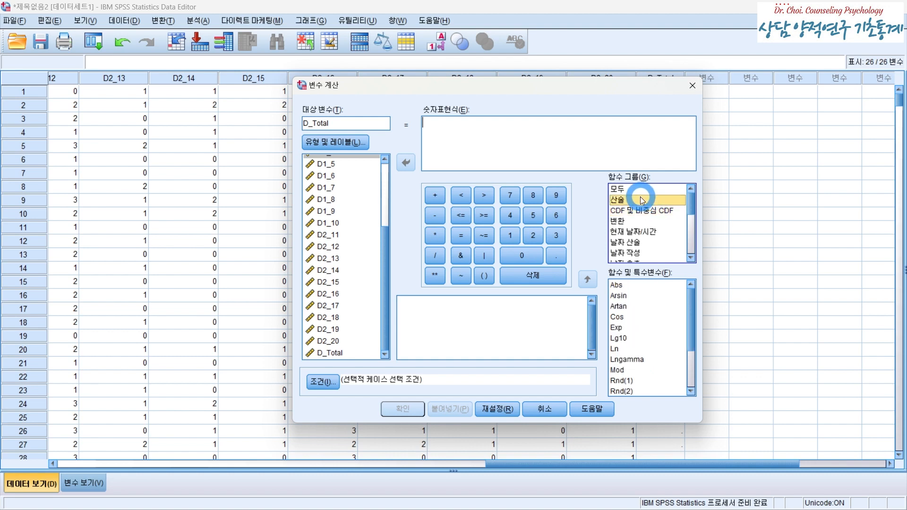
scroll(647, 330, down, 2)
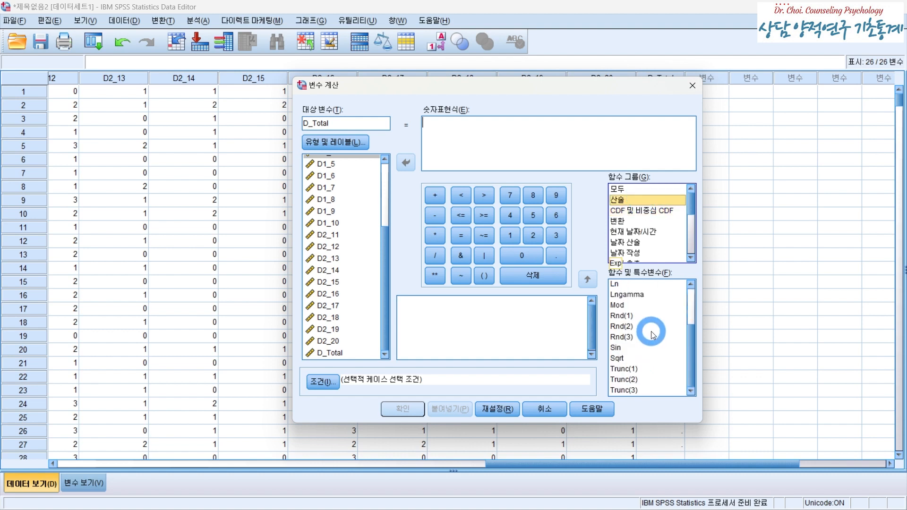
scroll(653, 335, up, 1)
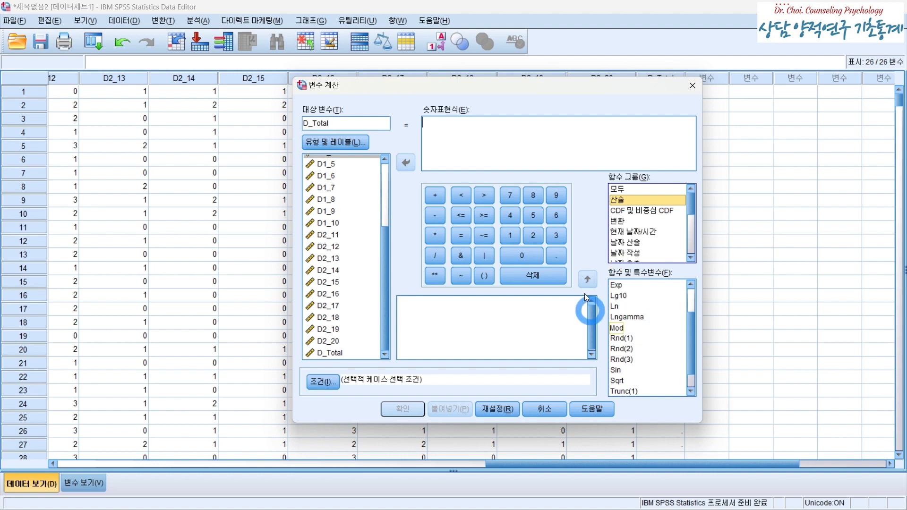
click(473, 123)
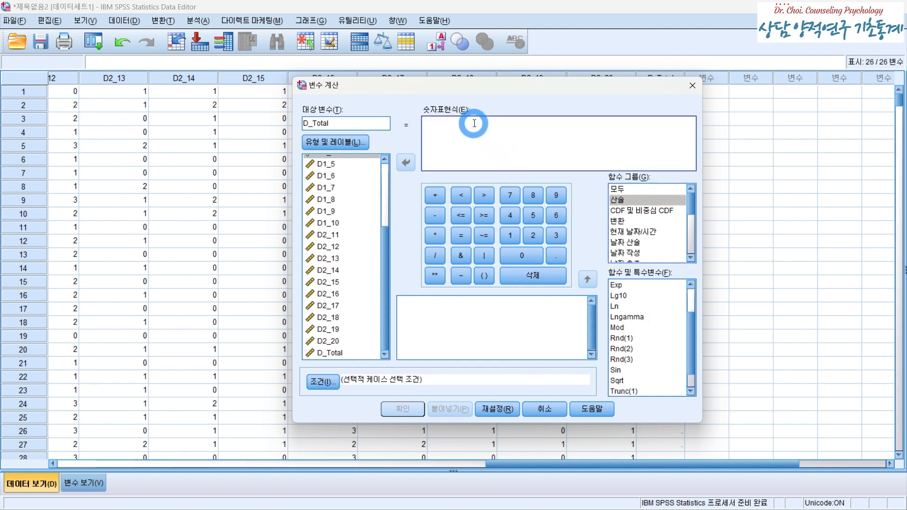
text(SUM()
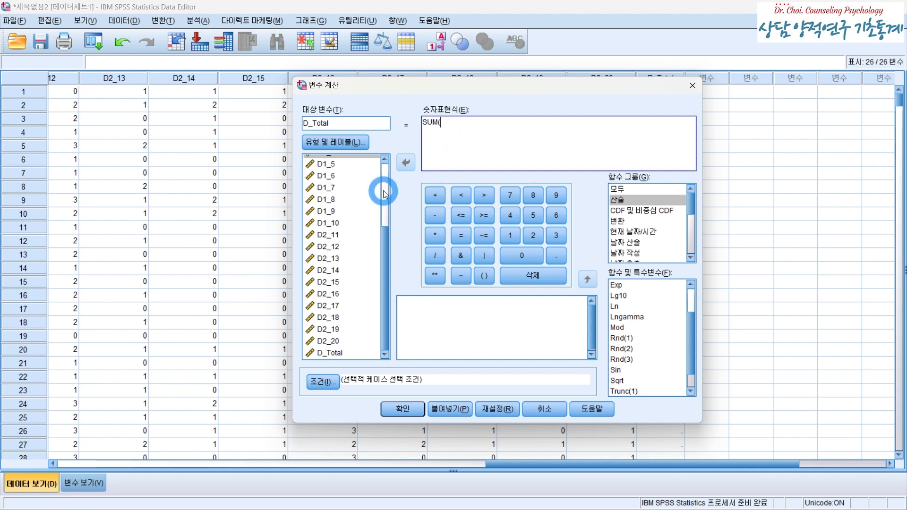
scroll(344, 196, up, 2)
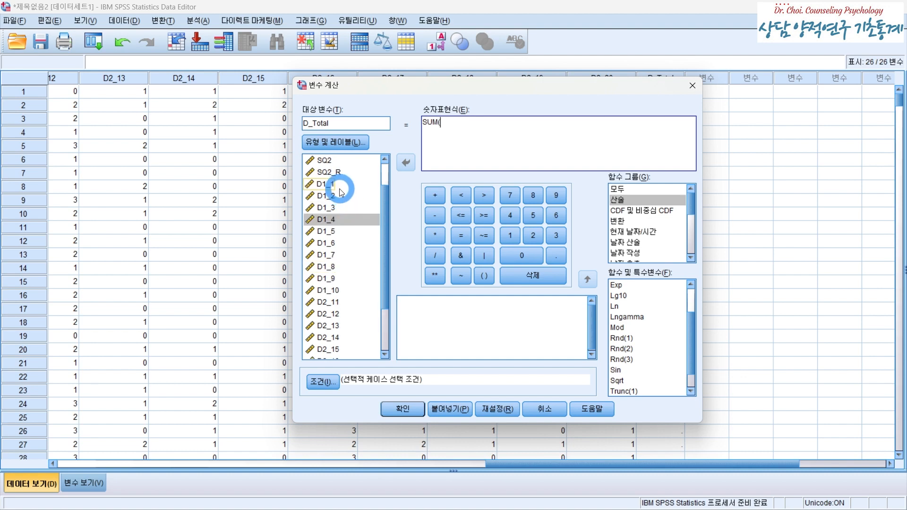
double_click(338, 188)
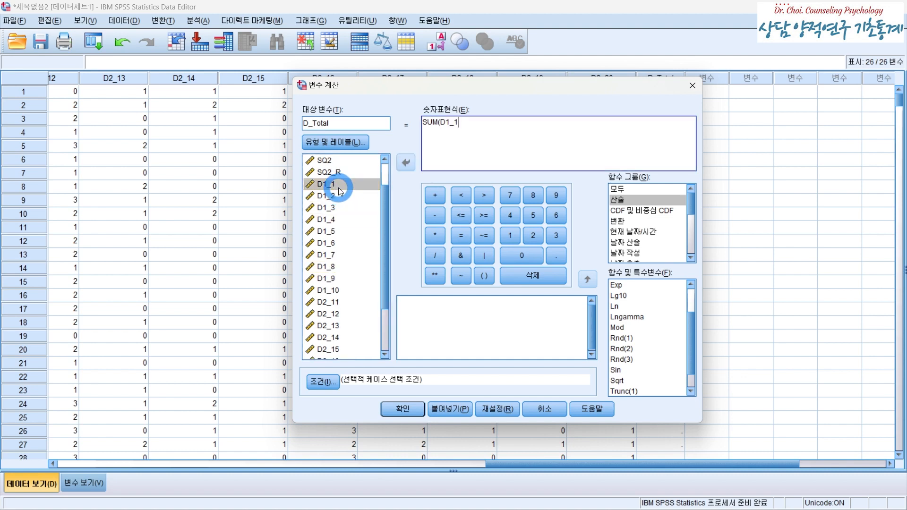
text(to)
scroll(326, 265, down, 2)
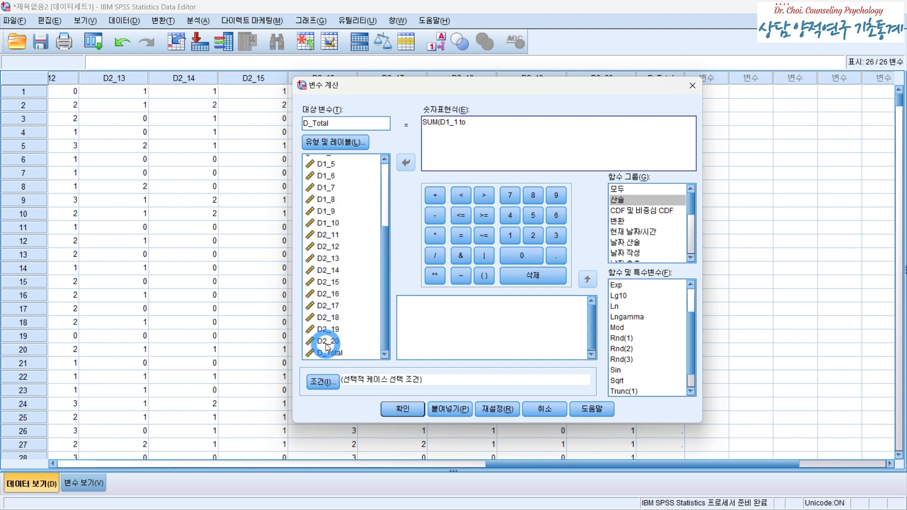
double_click(326, 342)
text())
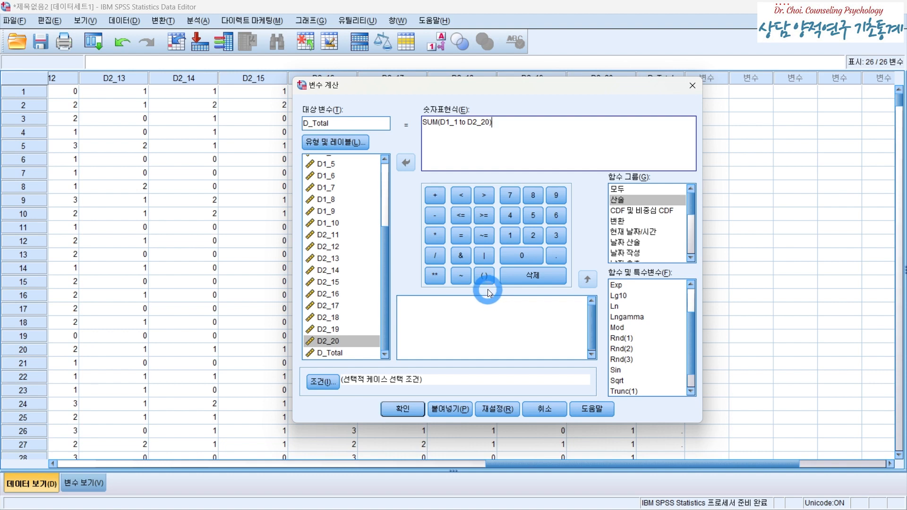
click(402, 409)
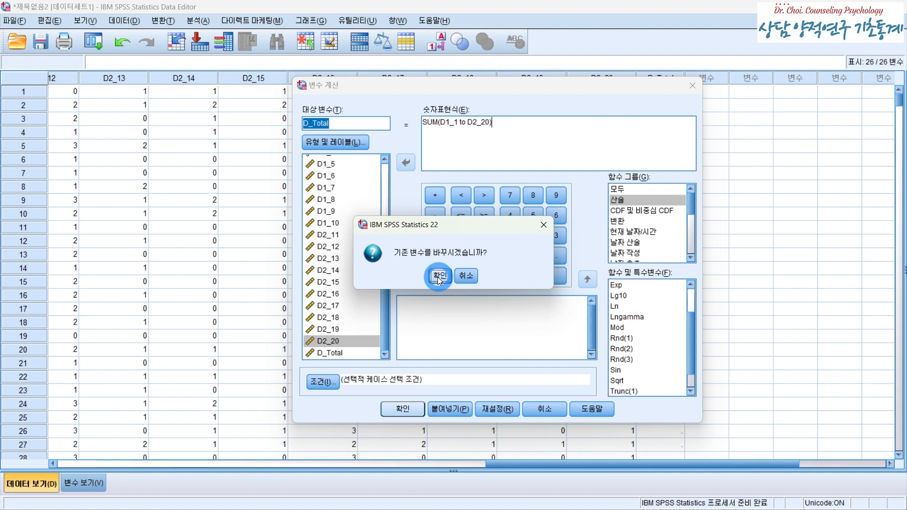
click(439, 277)
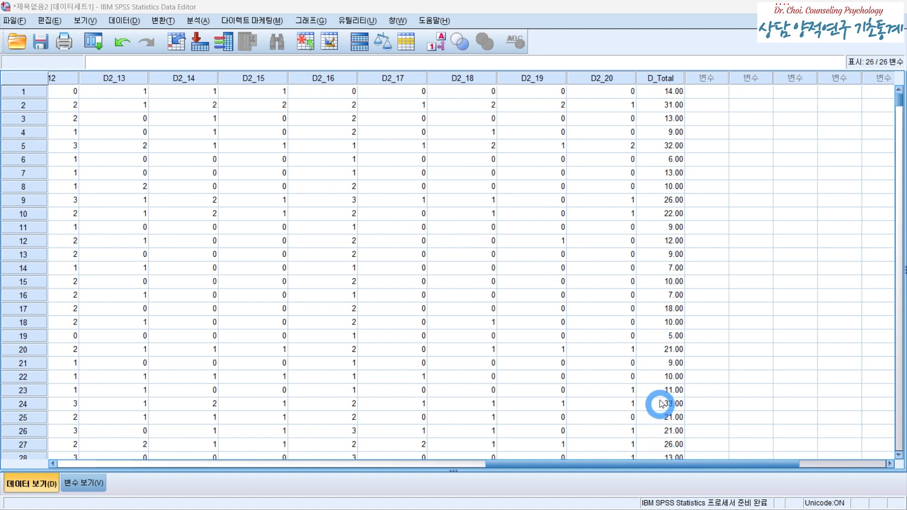
Step: Insert a new variable directly after D_Total and make sure its measurement level is scale (척도)
click(718, 78)
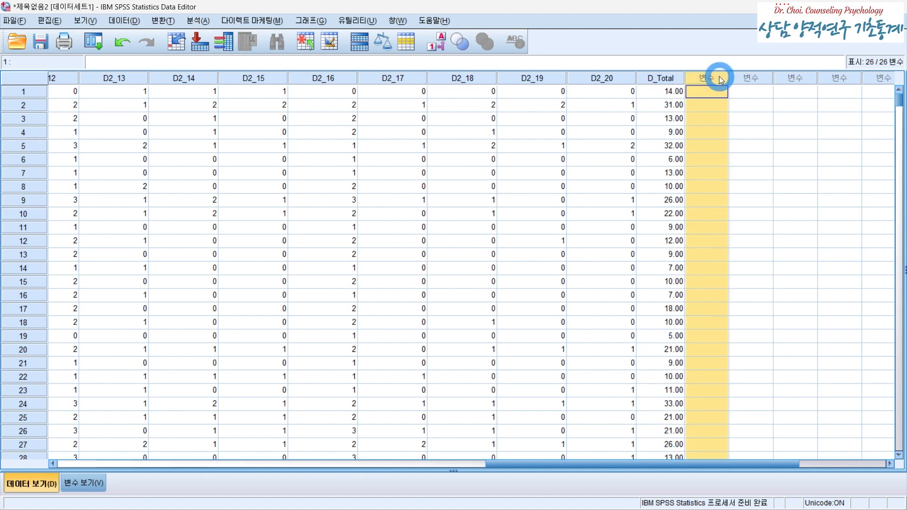
right_click(718, 77)
click(755, 149)
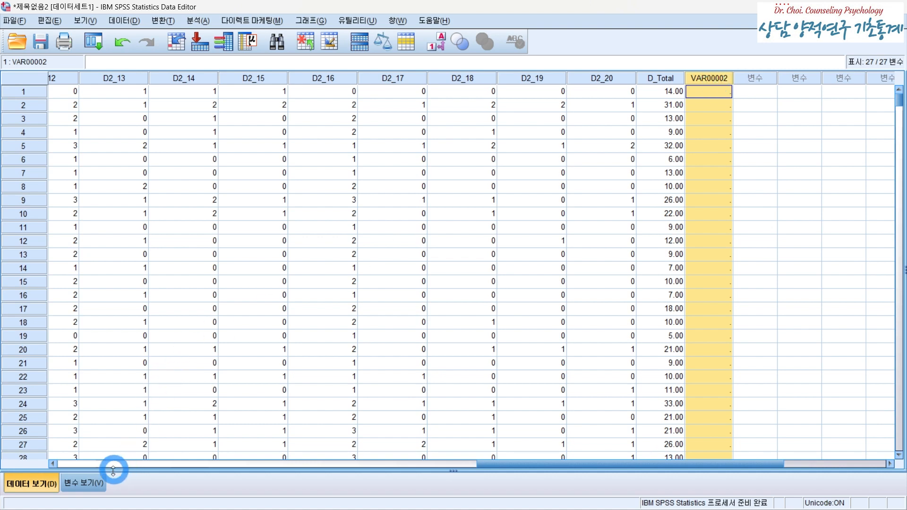
click(85, 483)
click(506, 429)
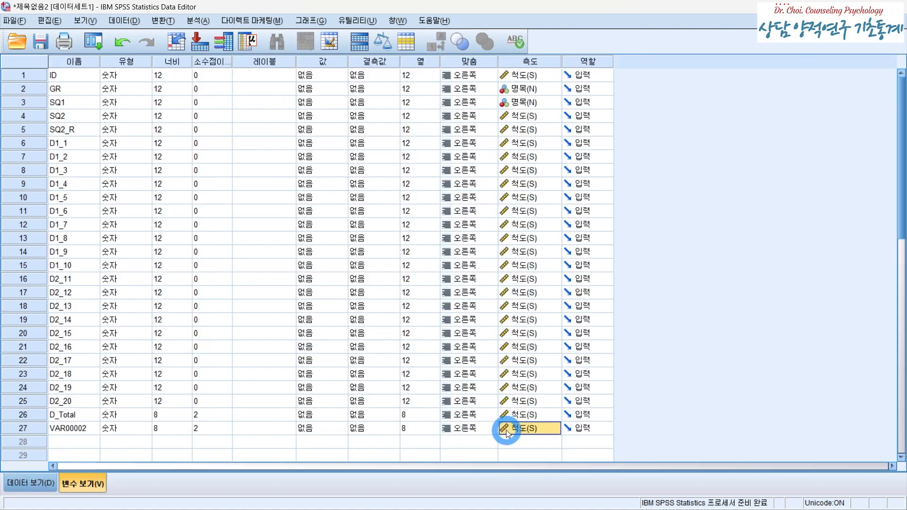
click(31, 483)
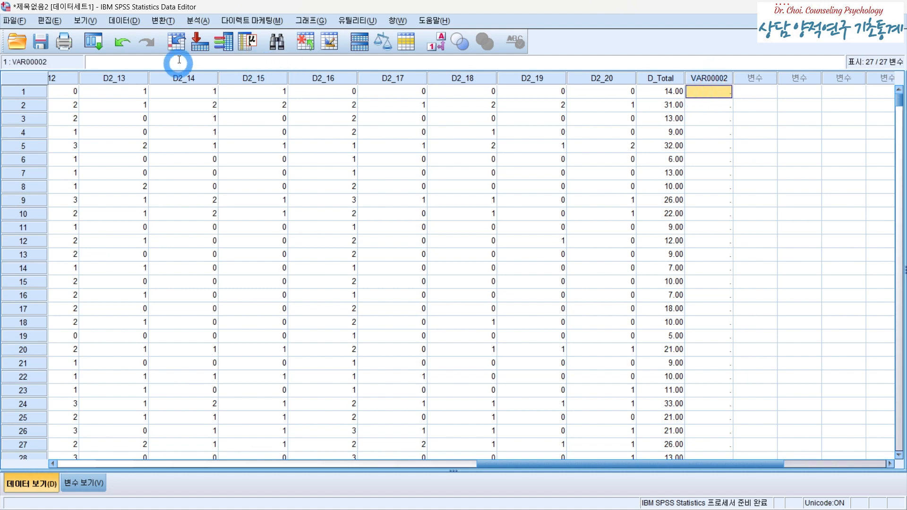
Step: Start another variable computation (변수 계산) and clear the previous SUM expression and target variable
click(166, 21)
click(197, 39)
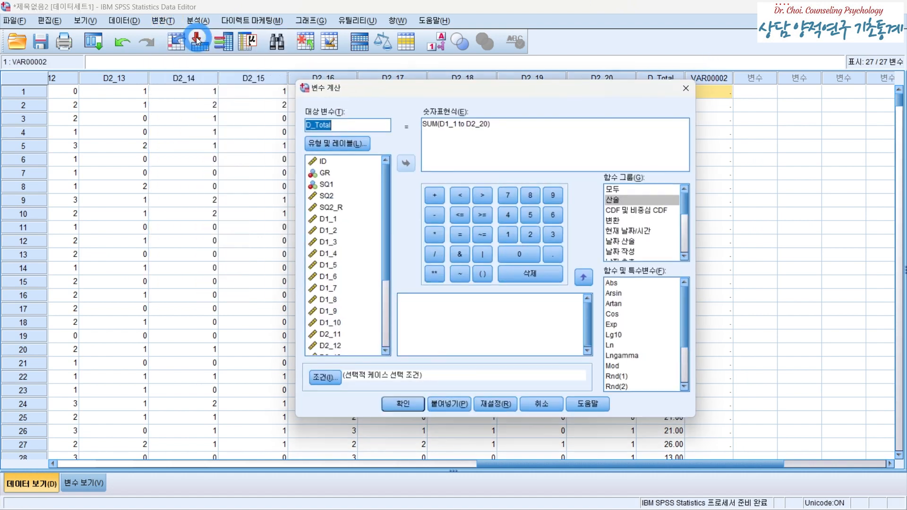
drag(502, 124, 343, 125)
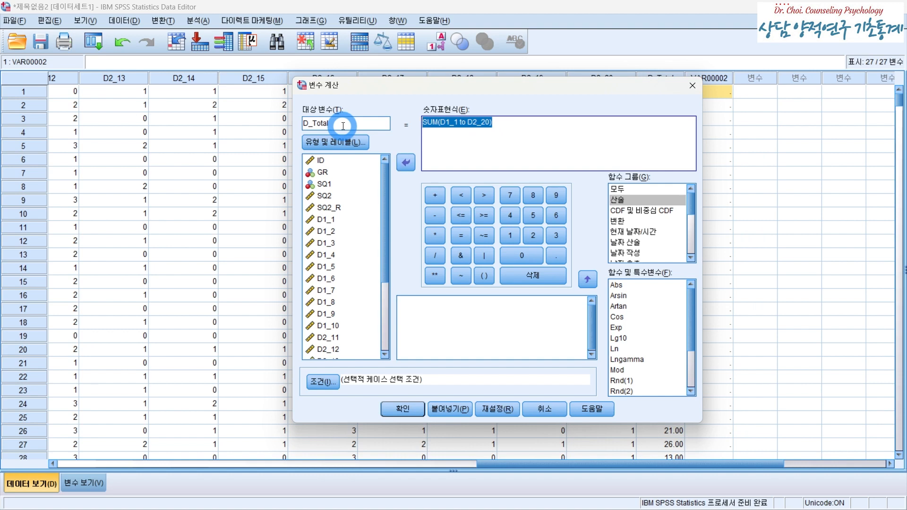
key(BackSpace)
click(342, 126)
key(BackSpace)
key(BackSpace)
key(BackSpace)
key(BackSpace)
key(BackSpace)
key(BackSpace)
key(BackSpace)
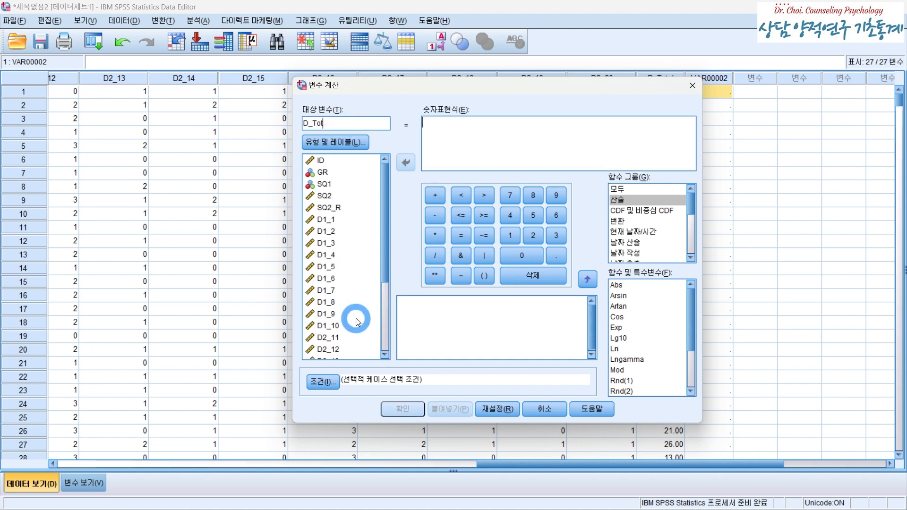
Step: Set VAR00002 as the target variable (대상 변수) by copying its name, leaving the numeric expression empty
scroll(356, 318, down, 3)
click(334, 353)
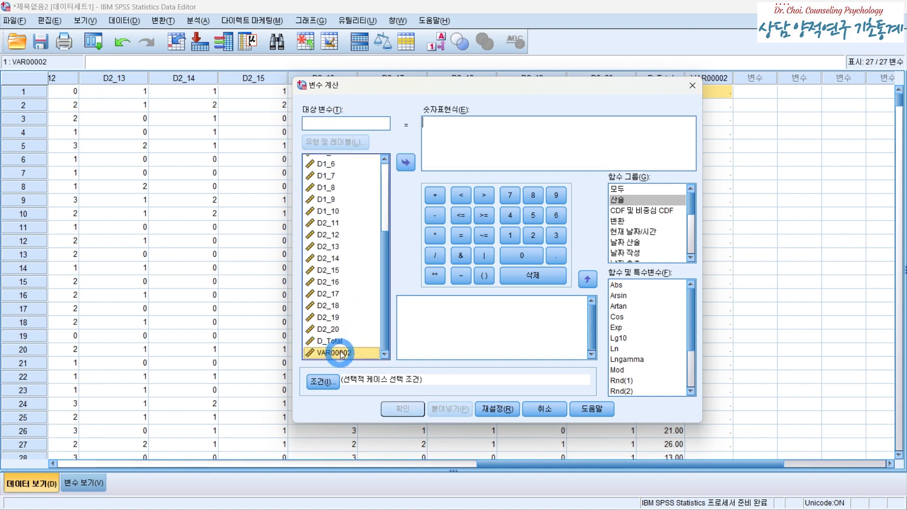
click(405, 163)
click(457, 123)
double_click(457, 124)
key(ctrl+c)
click(340, 125)
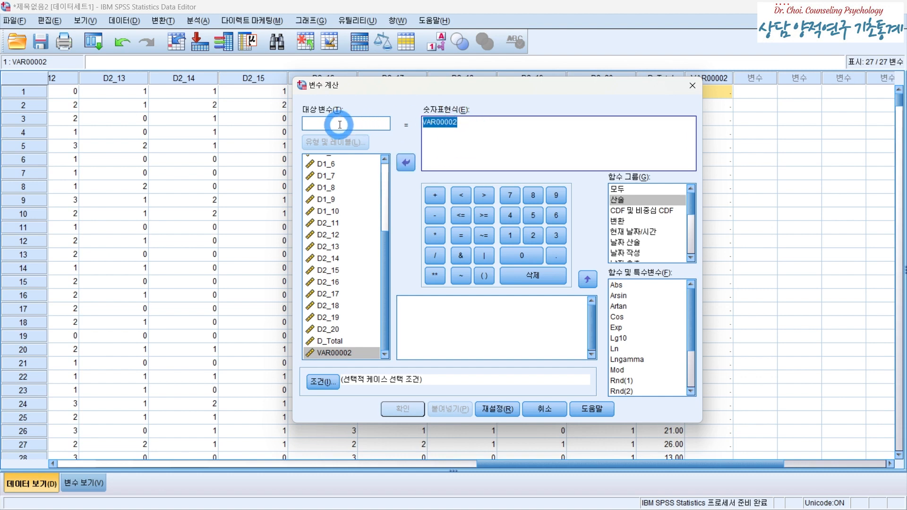
key(BackSpace)
click(338, 125)
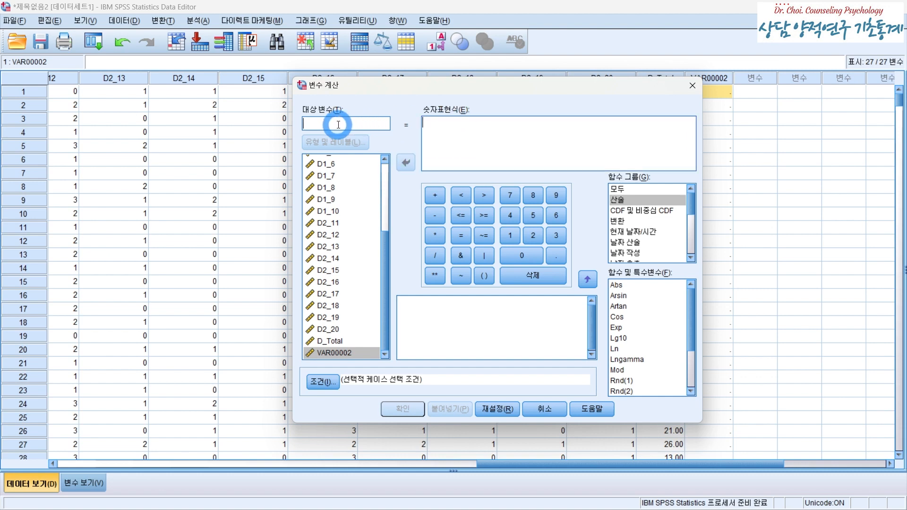
key(ctrl+v)
Step: Start the numeric expression with the item-by-item addition D1_1 + D1_2 + D1_3 + D1_4
scroll(367, 279, up, 3)
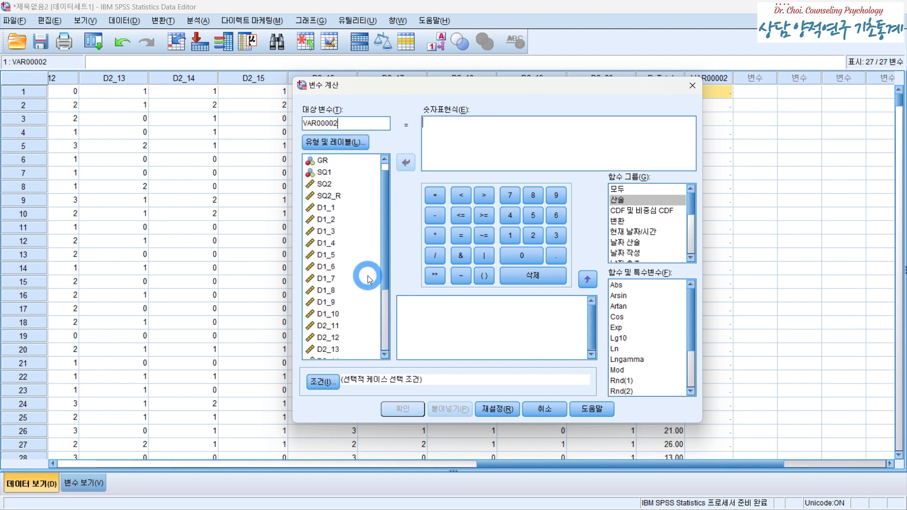
click(362, 208)
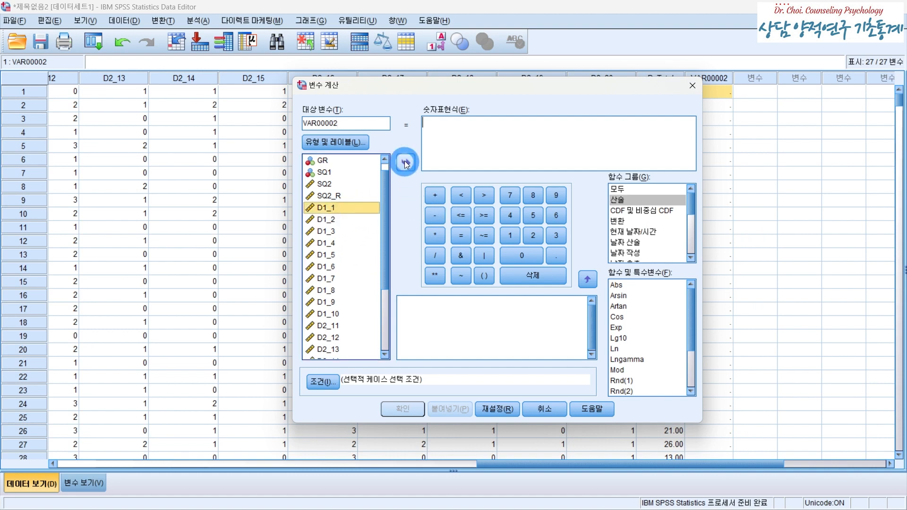
click(405, 162)
click(440, 195)
click(362, 219)
click(406, 163)
click(361, 230)
click(434, 196)
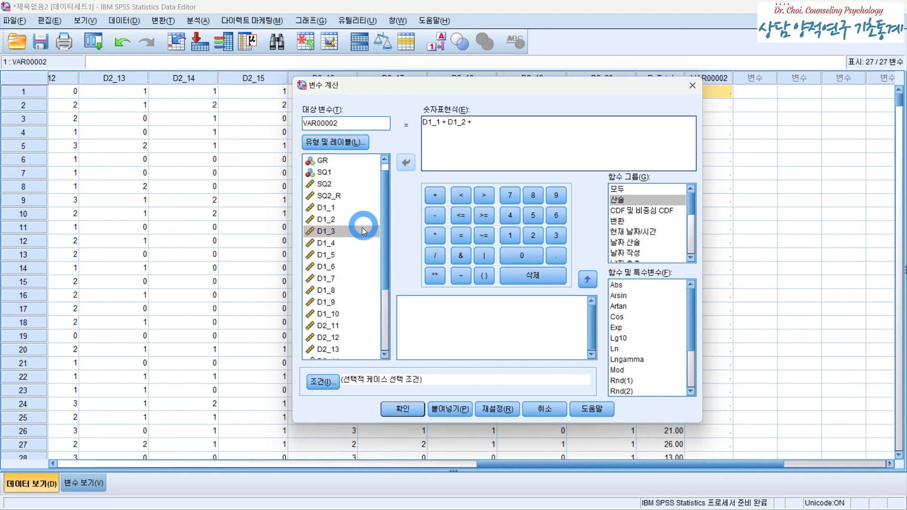
click(362, 243)
click(433, 197)
key(BackSpace)
key(BackSpace)
key(BackSpace)
double_click(352, 231)
click(435, 194)
double_click(334, 243)
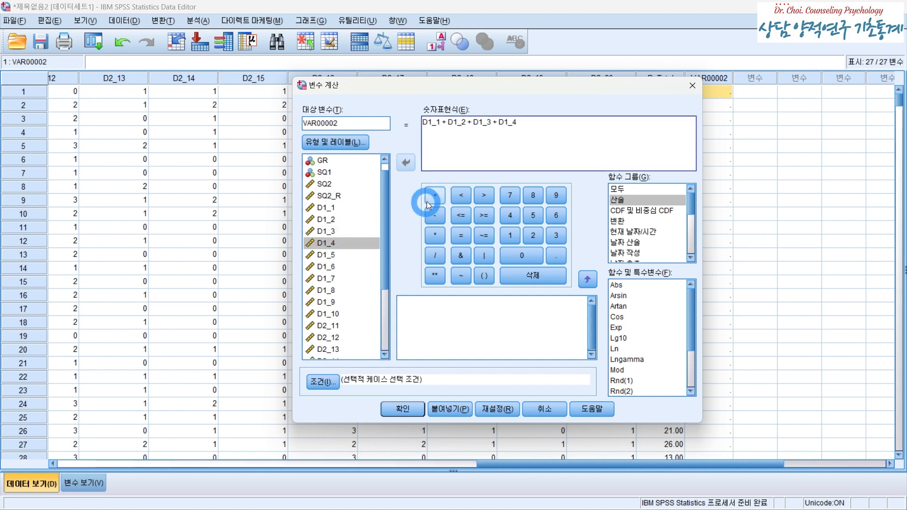
Step: Extend the addition in the numeric expression with items D1_5 through D1_10
click(432, 197)
double_click(365, 256)
click(441, 195)
double_click(371, 267)
click(435, 196)
double_click(350, 280)
click(434, 196)
double_click(337, 291)
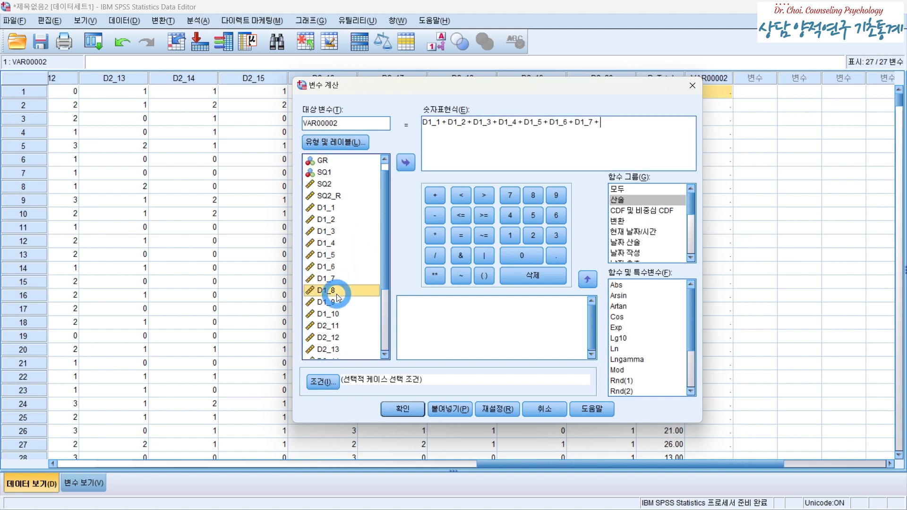
click(435, 196)
scroll(353, 232, down, 2)
double_click(354, 231)
click(433, 196)
double_click(352, 245)
Step: Add items D2_11 through D2_18 to the sum in the numeric expression, each joined with a plus sign
click(431, 198)
double_click(346, 256)
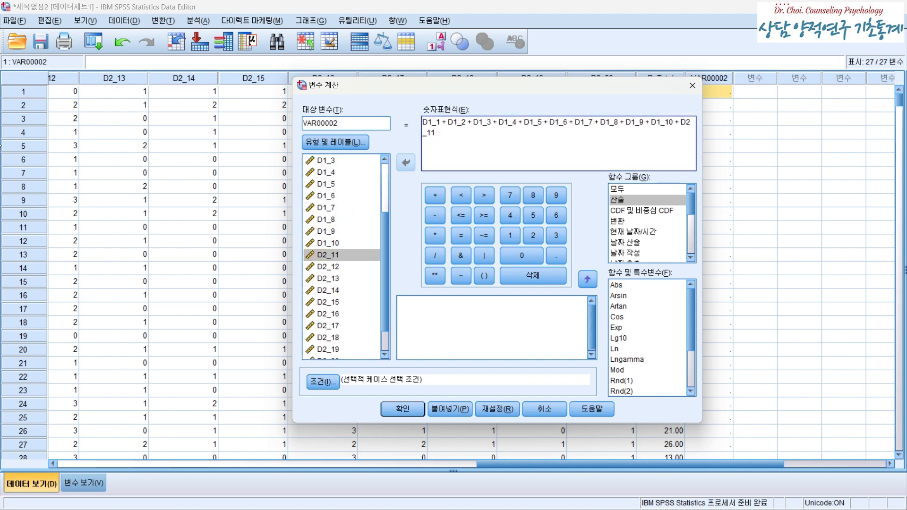
click(434, 195)
double_click(340, 266)
click(435, 195)
double_click(340, 278)
click(435, 195)
double_click(340, 290)
click(435, 195)
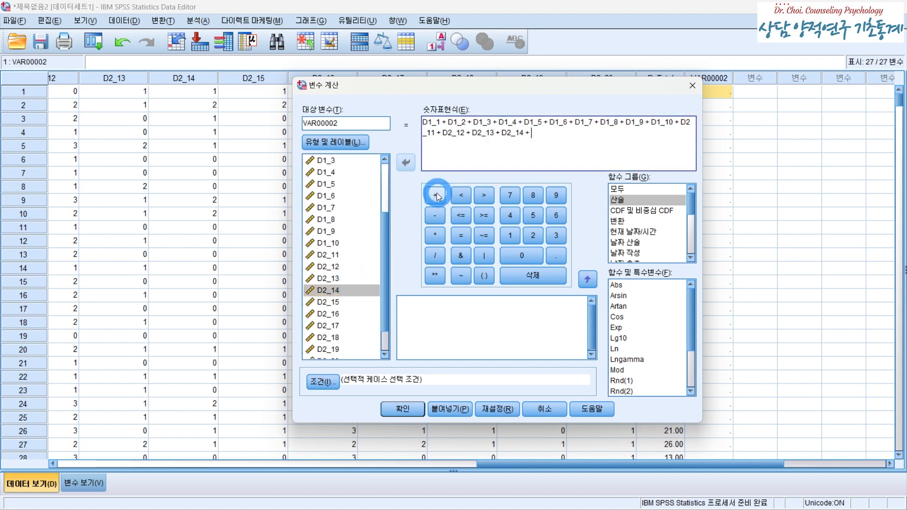
double_click(340, 301)
click(435, 195)
double_click(340, 314)
click(435, 195)
double_click(340, 325)
click(434, 195)
double_click(339, 337)
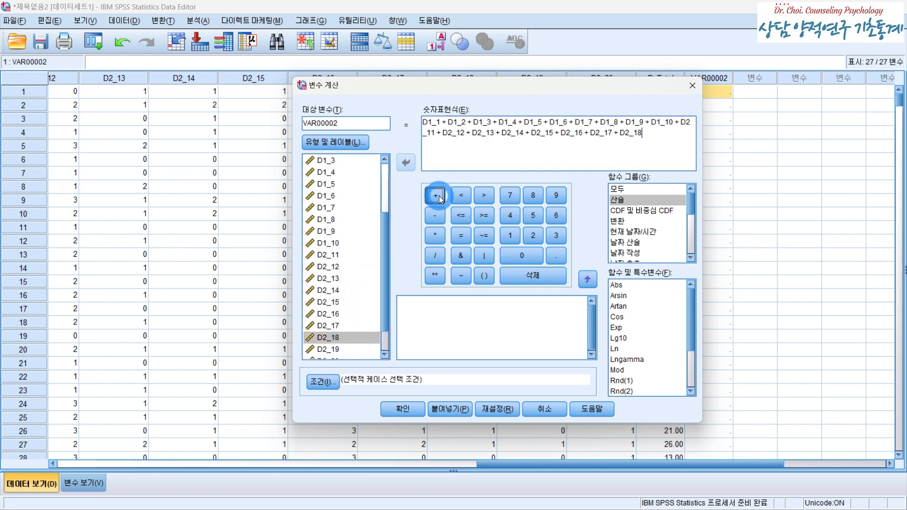
Step: Complete the addition with D2_19 and D2_20, and compute VAR00002, allowing the existing variable to be replaced
click(435, 195)
double_click(340, 349)
click(435, 206)
double_click(352, 329)
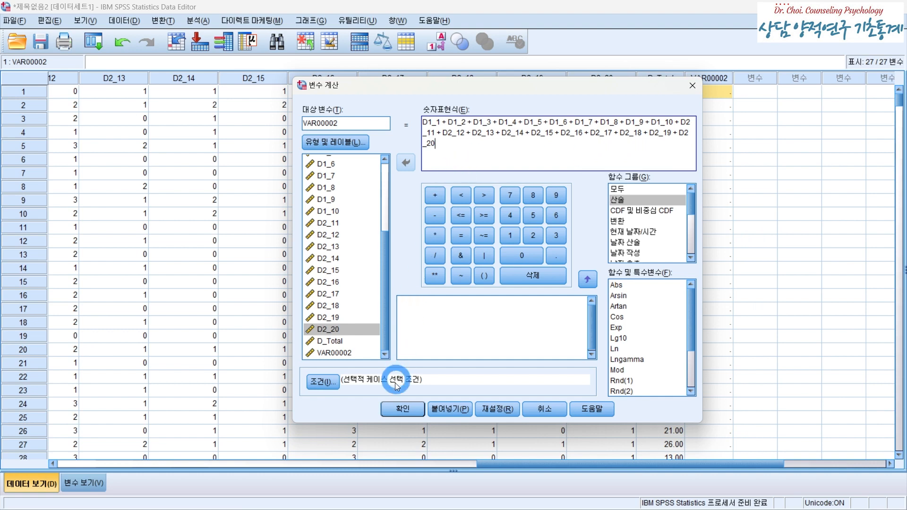
click(396, 409)
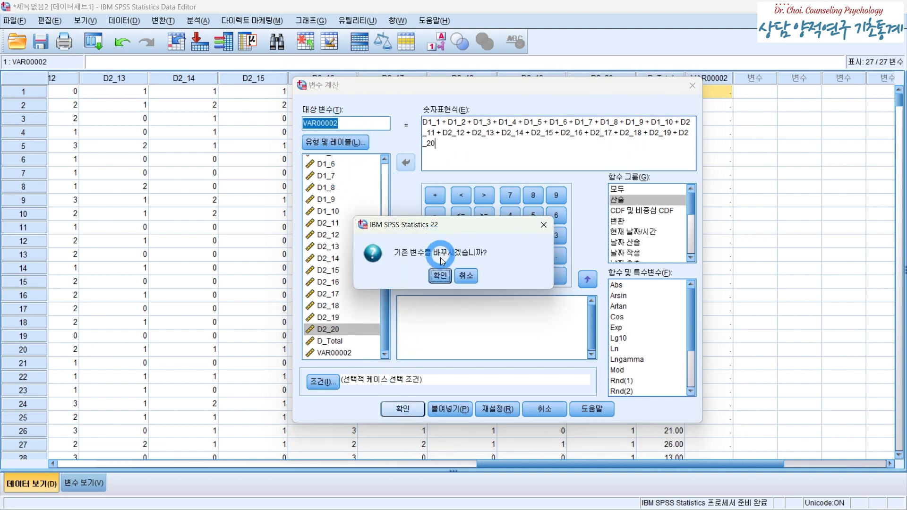
click(440, 276)
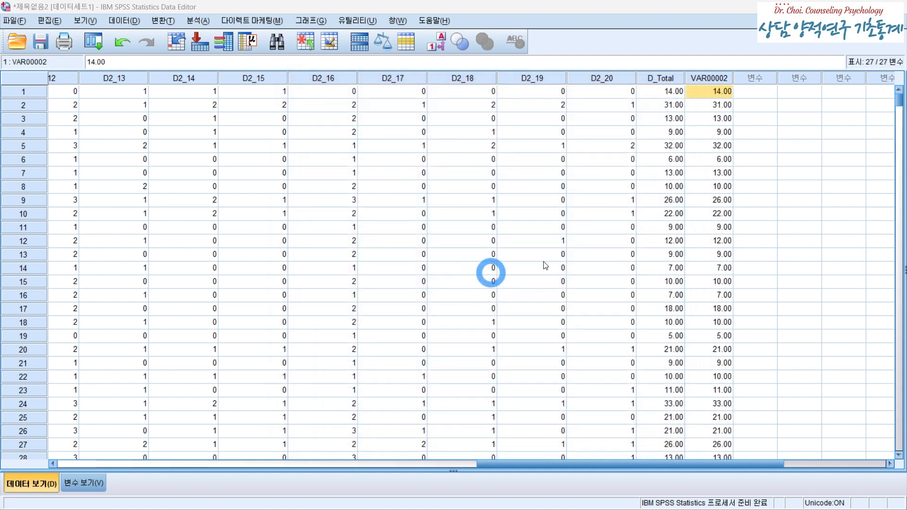